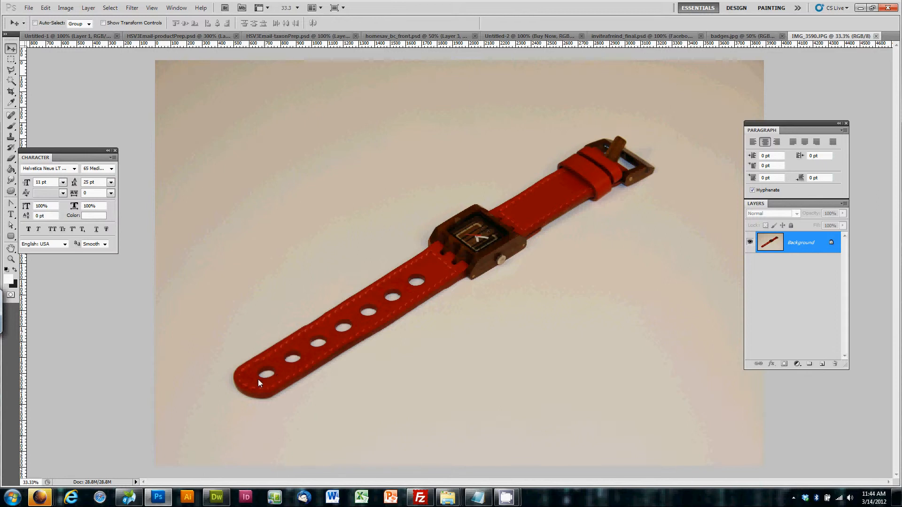
Examine the watch strap's edges and its surrounding shadow at 200% zoom.
scroll(484, 250, up, 4)
drag(506, 242, 565, 227)
drag(395, 338, 608, 197)
drag(322, 369, 527, 207)
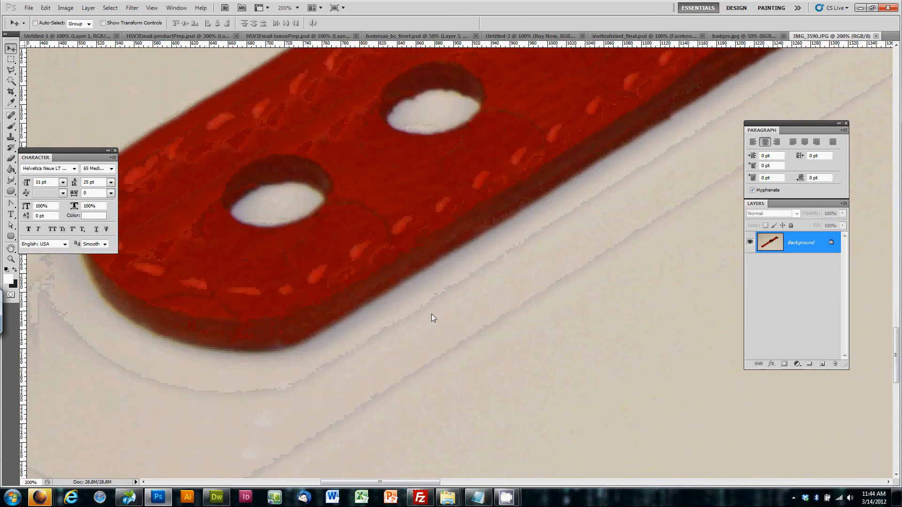
key(ctrl+minus)
key(ctrl+minus)
key(ctrl+minus)
key(ctrl+minus)
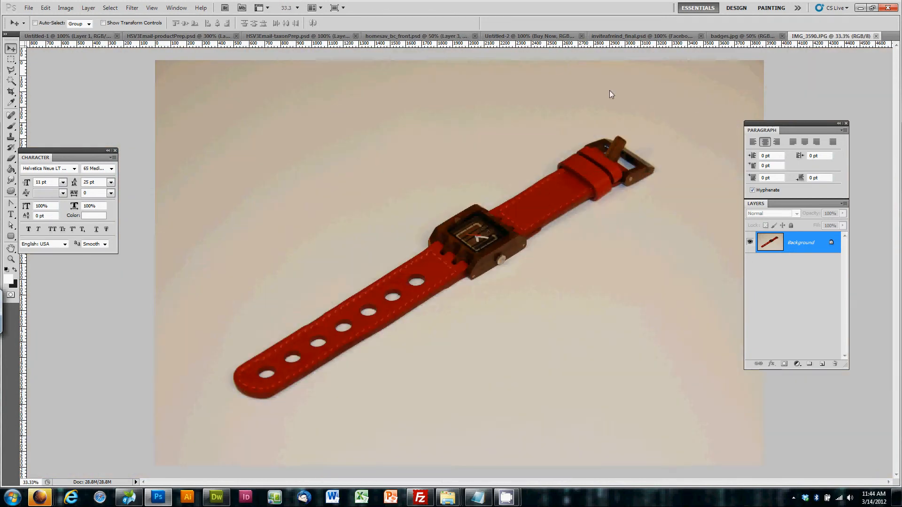
Rearrange the floating panels and add a Curves adjustment layer above the Background layer.
drag(807, 202, 830, 184)
click(593, 92)
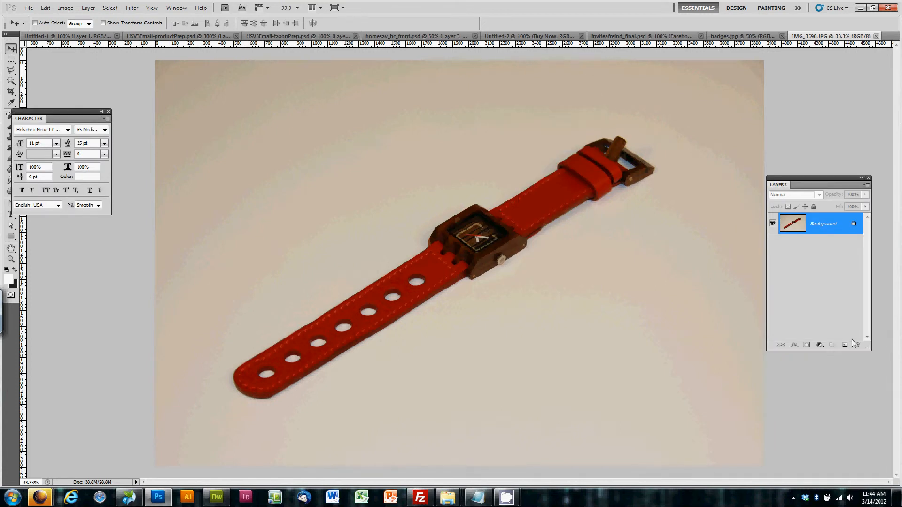
click(820, 346)
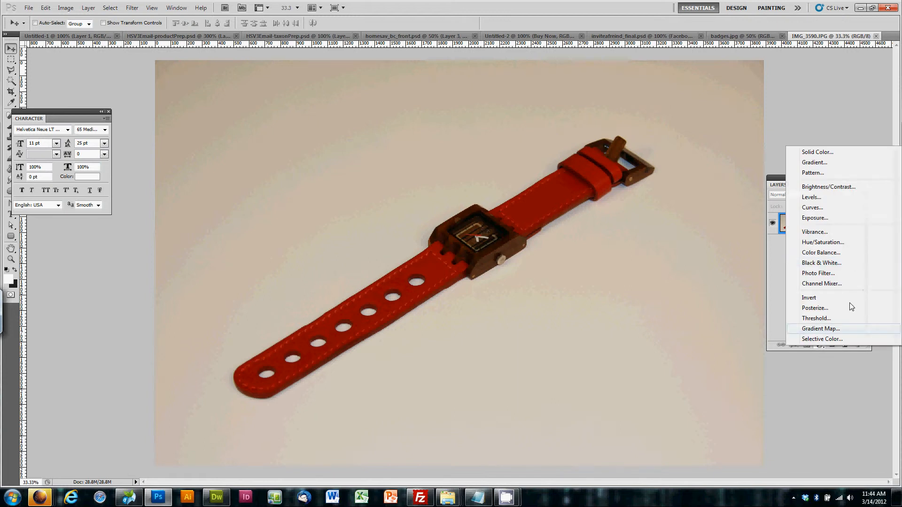
click(854, 213)
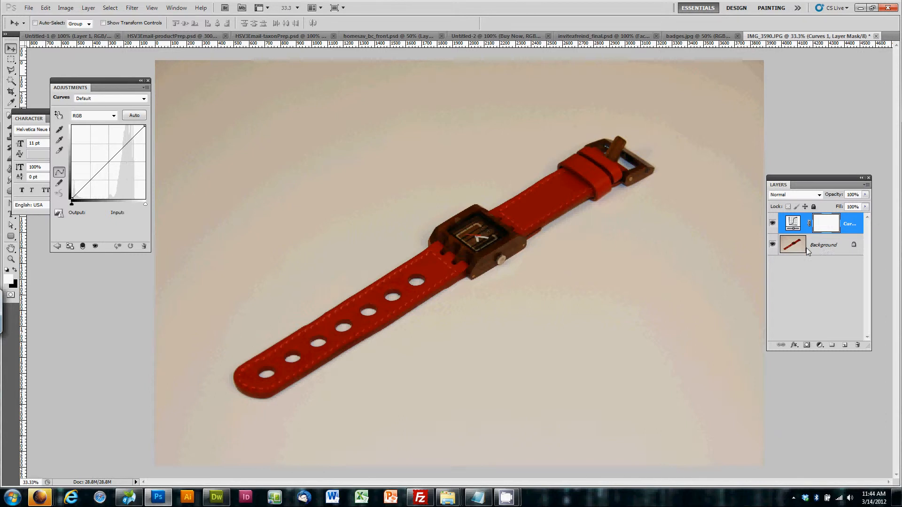
Clip the Curves adjustment layer to the Background layer with a clipping mask.
right_click(784, 231)
right_click(806, 224)
right_click(853, 221)
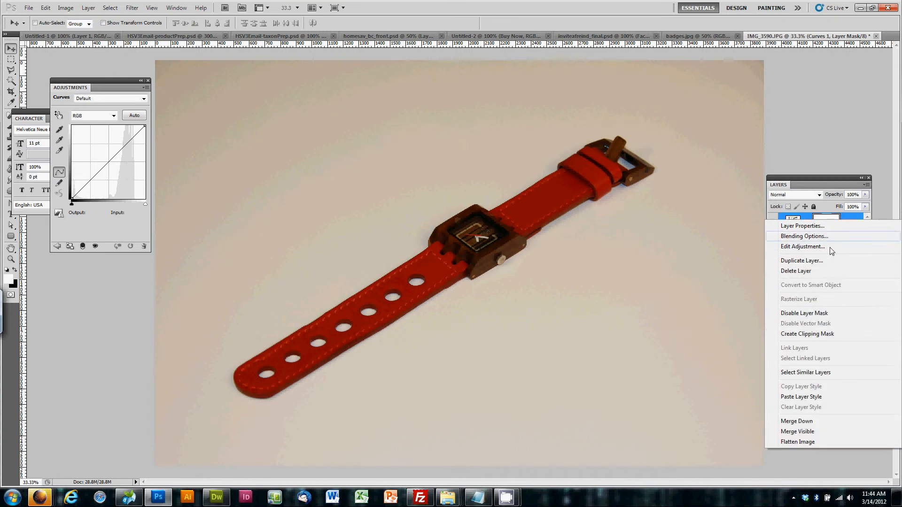
click(817, 335)
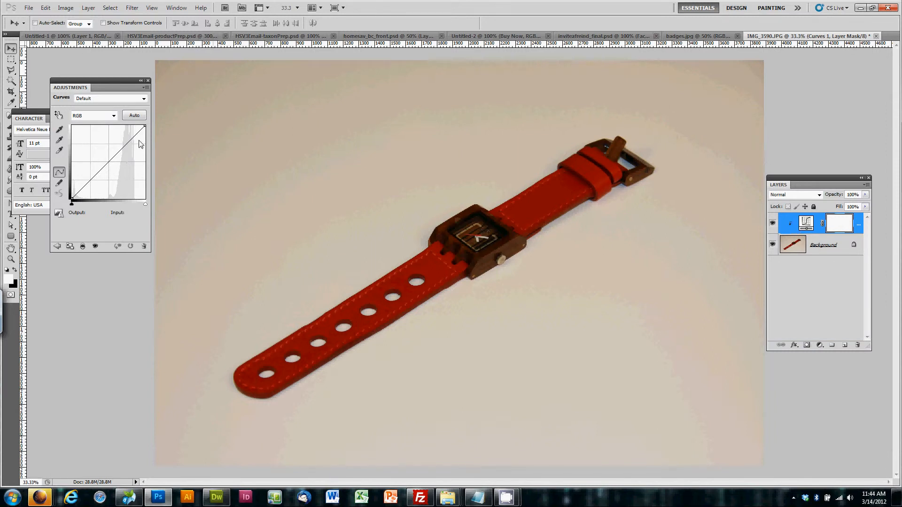
Brighten the photo's background with RGB curve points at input 179, output 253 and input 123, output 229.
drag(131, 140, 124, 126)
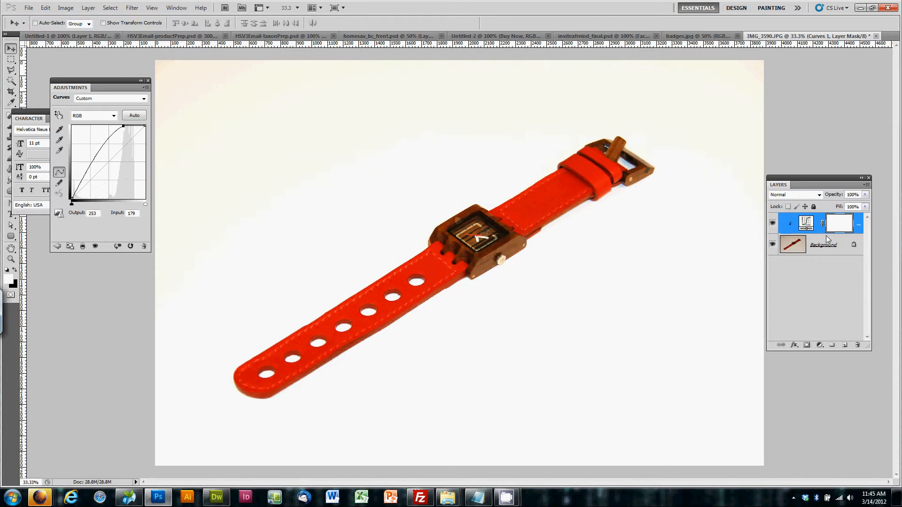
drag(112, 137, 109, 136)
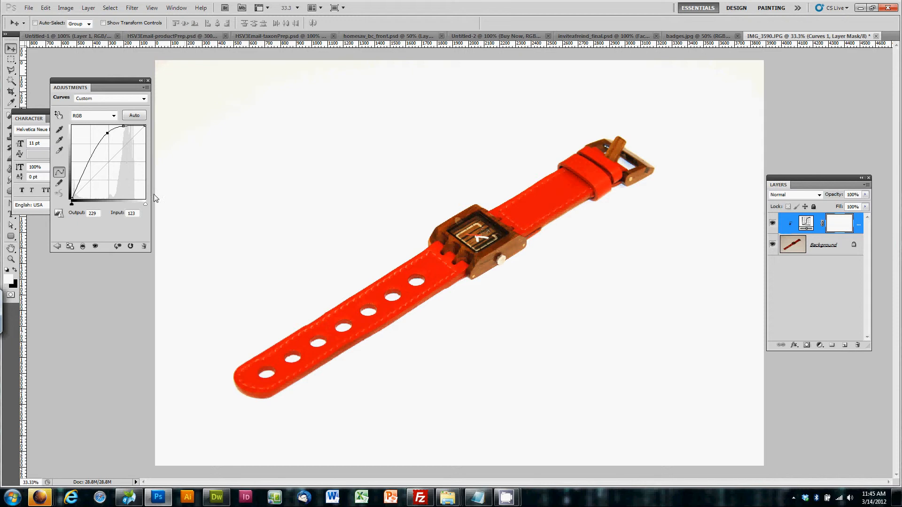
drag(119, 81, 153, 76)
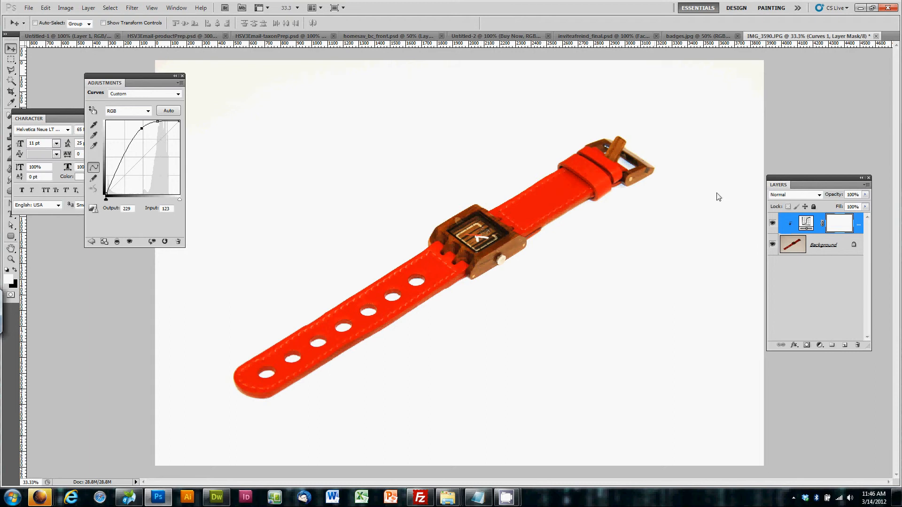
Fill the Curves layer mask with 50% gray (7f7f7f) using the Paint Bucket.
click(15, 271)
click(9, 279)
click(394, 199)
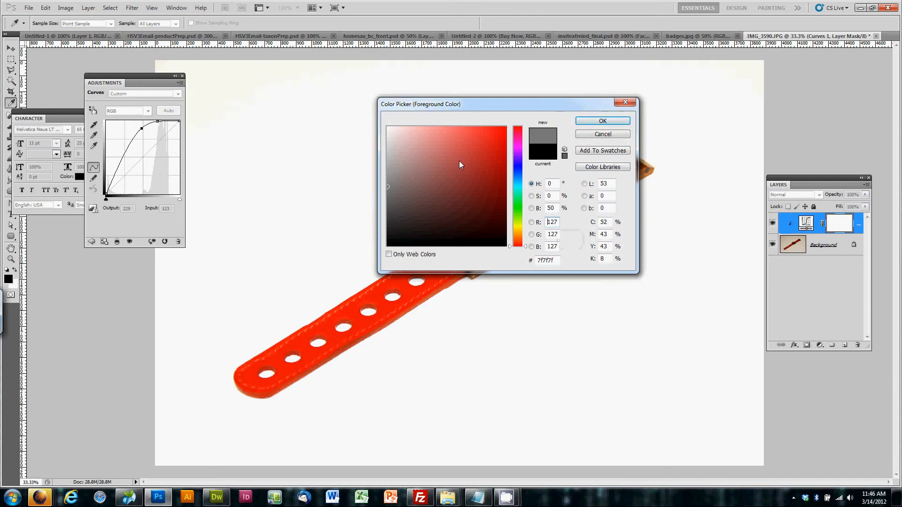
click(603, 121)
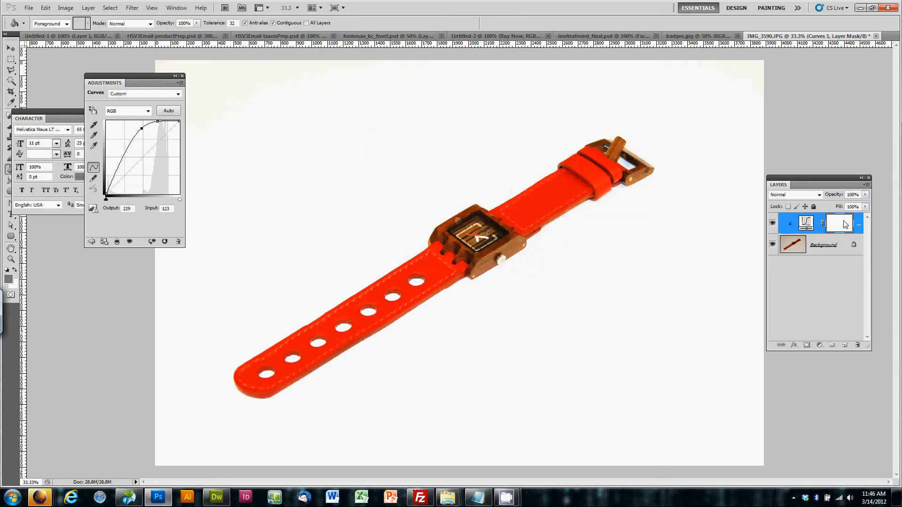
click(500, 120)
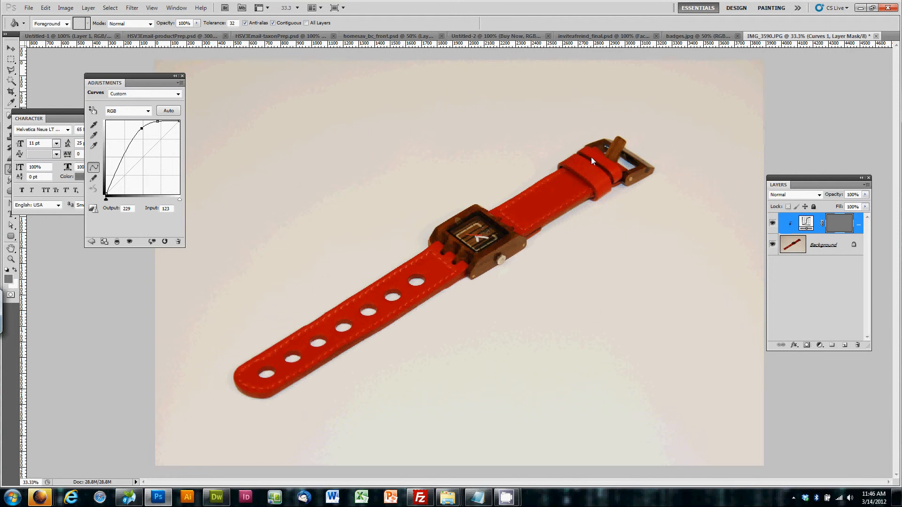
Fill the Curves layer mask with black using the Paint Bucket.
click(15, 269)
click(9, 281)
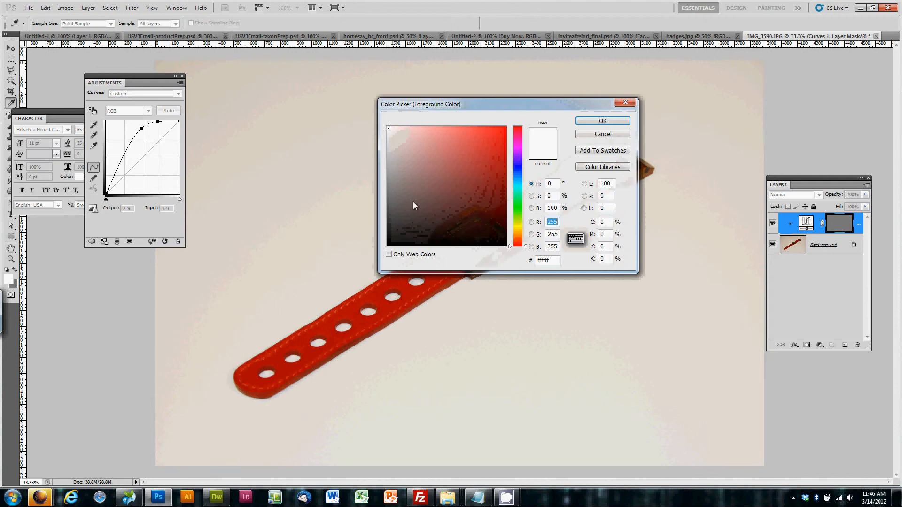
click(398, 232)
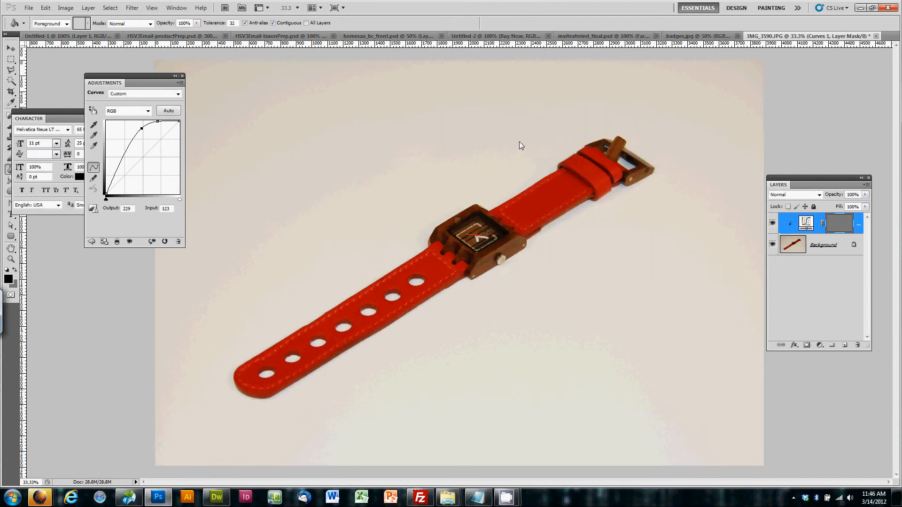
click(604, 103)
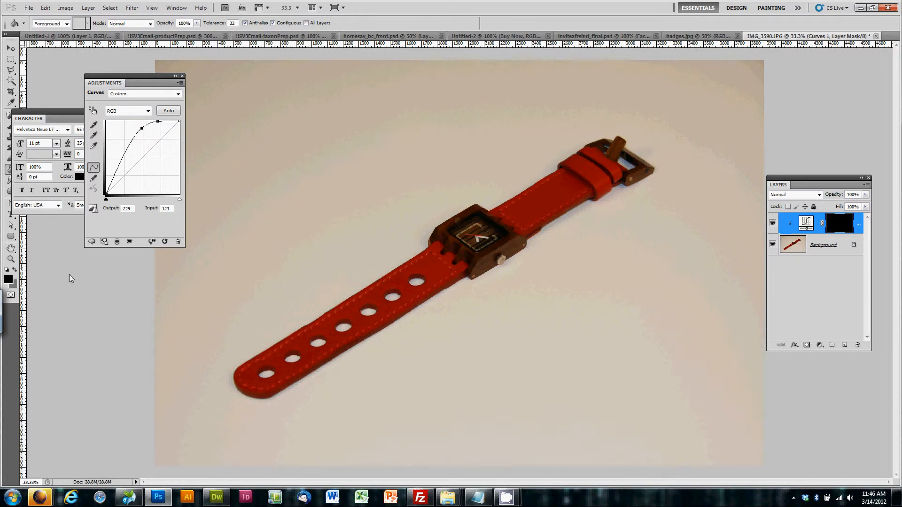
Fill the Curves layer mask with white using the Paint Bucket.
click(8, 279)
drag(404, 155, 334, 76)
click(617, 122)
click(531, 115)
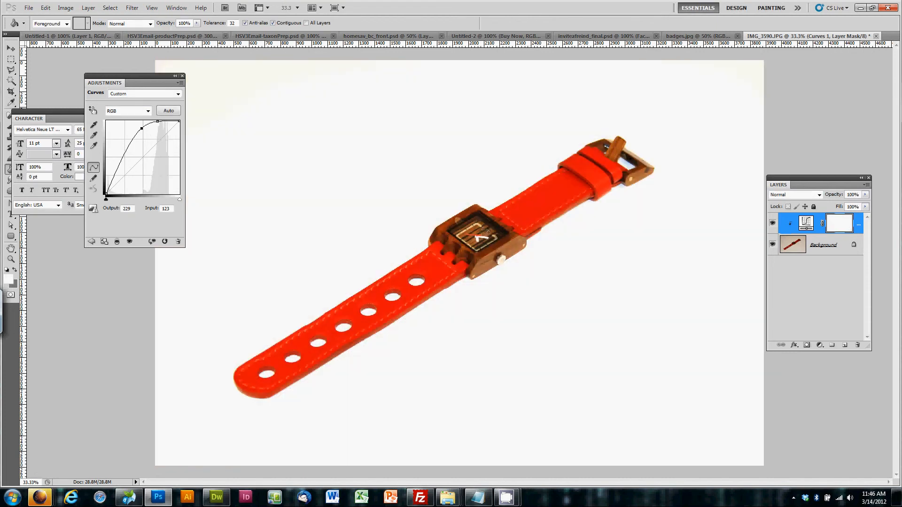
Set up the Brush tool with a black foreground colour, 40% opacity and 40% flow.
drag(60, 109, 106, 106)
click(11, 126)
click(14, 270)
click(8, 279)
drag(399, 235, 299, 280)
click(603, 122)
key(4)
key(shift+4)
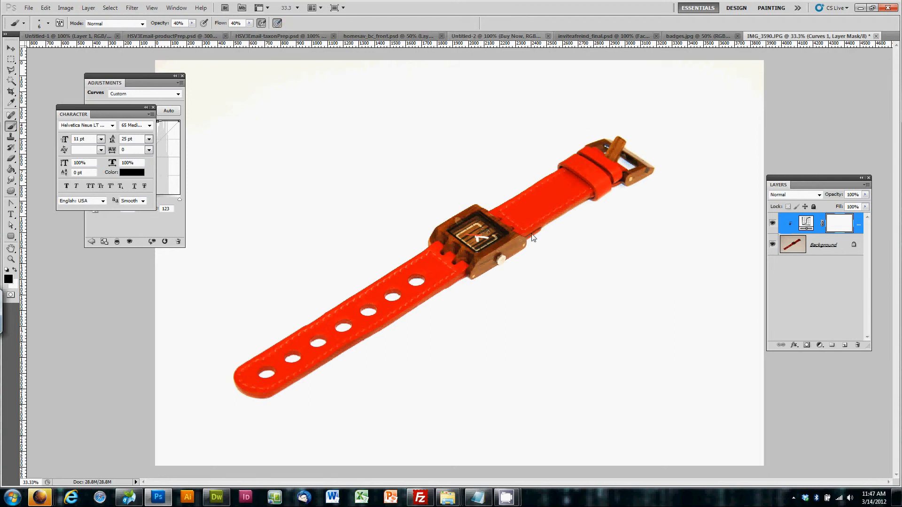
Paint the Curves layer mask with a 300 px brush over the strap and watch case to reduce the brightening there.
key(bracketright)
key(bracketright)
key(bracketright)
key(bracketright)
key(])
key(])
key(])
key(])
key(])
mouse_move(286, 367)
mouse_down()
mouse_move(385, 332)
mouse_move(368, 341)
mouse_move(478, 266)
mouse_up()
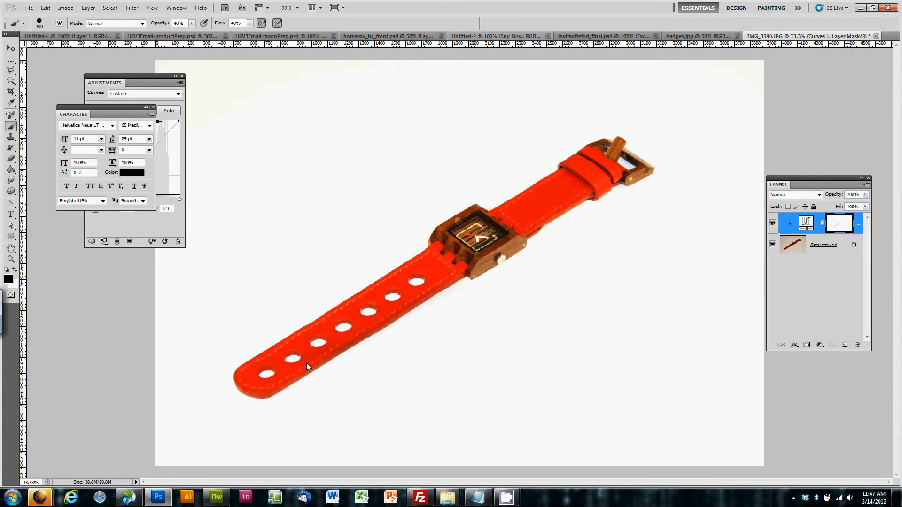
mouse_move(270, 377)
mouse_down()
mouse_move(404, 288)
mouse_move(484, 272)
mouse_move(471, 276)
mouse_move(552, 229)
mouse_move(458, 275)
mouse_move(484, 218)
mouse_up()
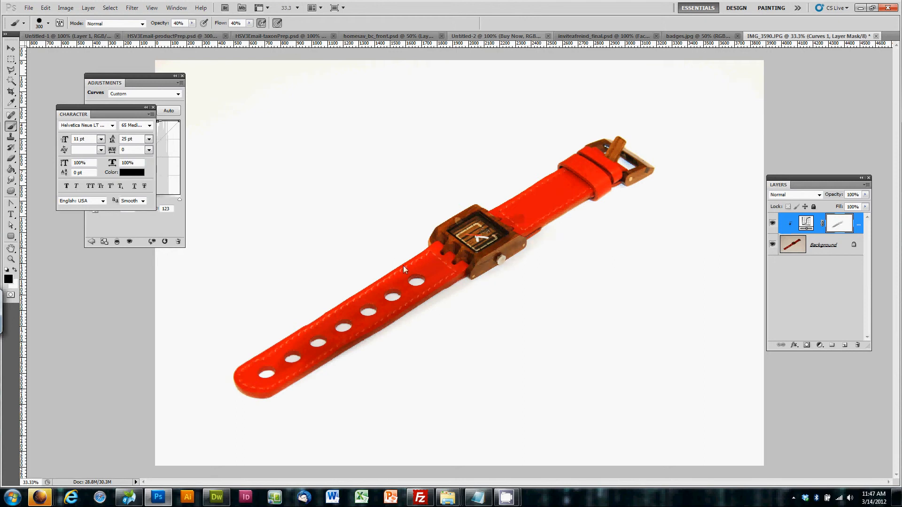
mouse_move(556, 220)
mouse_down()
mouse_move(616, 174)
mouse_move(579, 207)
mouse_move(599, 186)
mouse_up()
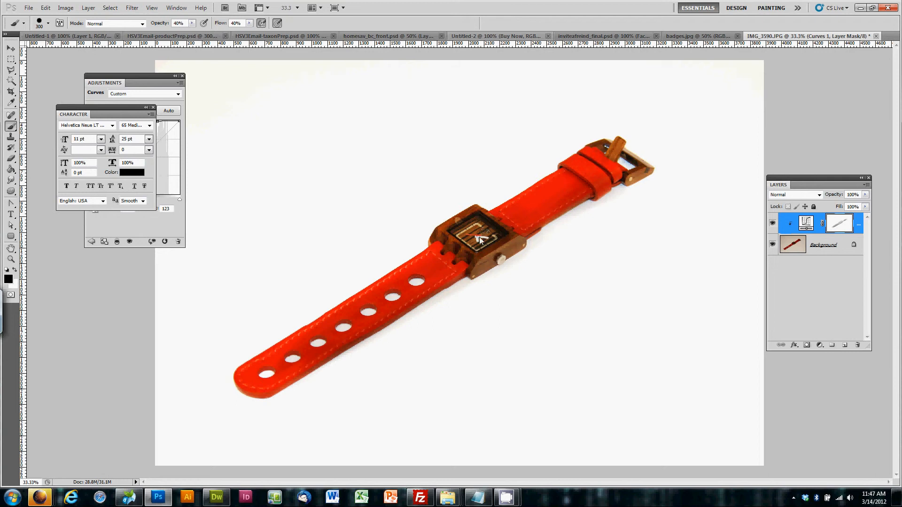
drag(567, 193, 521, 206)
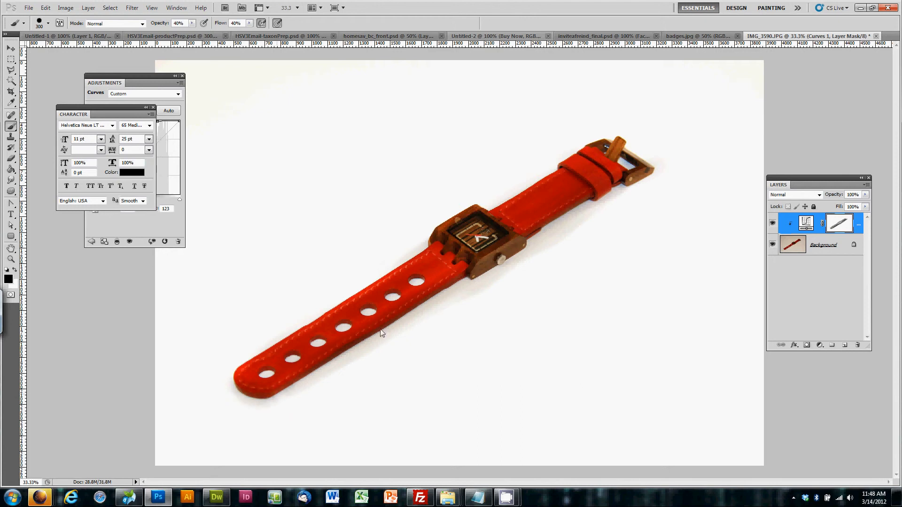
Inspect the masked strap, watch case, buckle and shadow edges along the full length of the watch.
scroll(484, 181, up, 1)
key(ctrl+plus)
drag(405, 311, 571, 134)
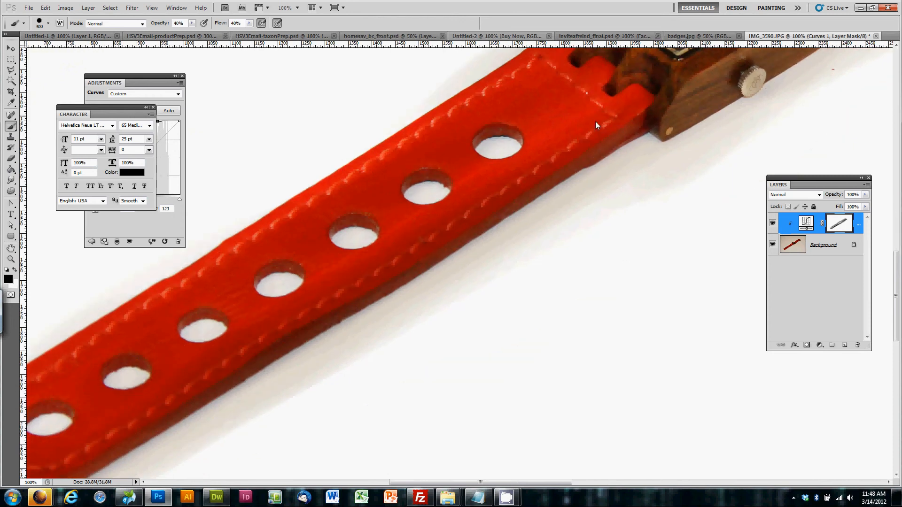
drag(201, 331, 461, 176)
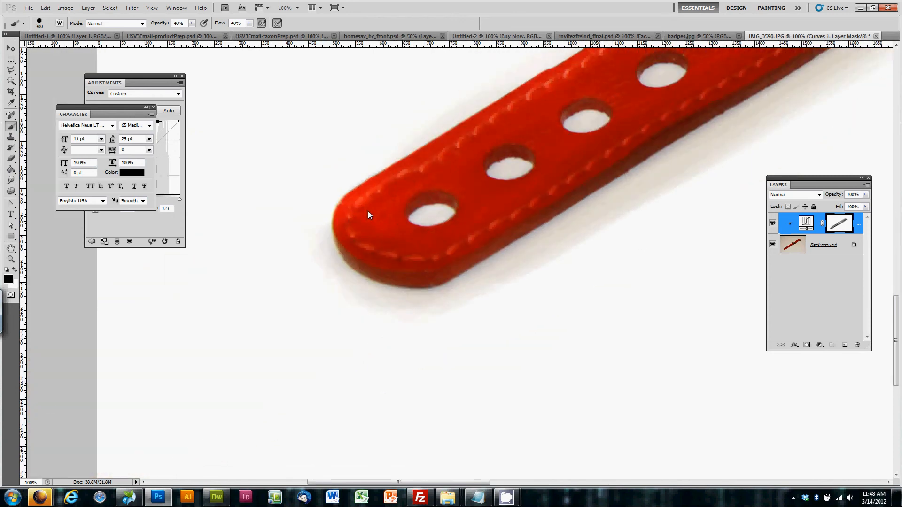
drag(651, 103, 202, 363)
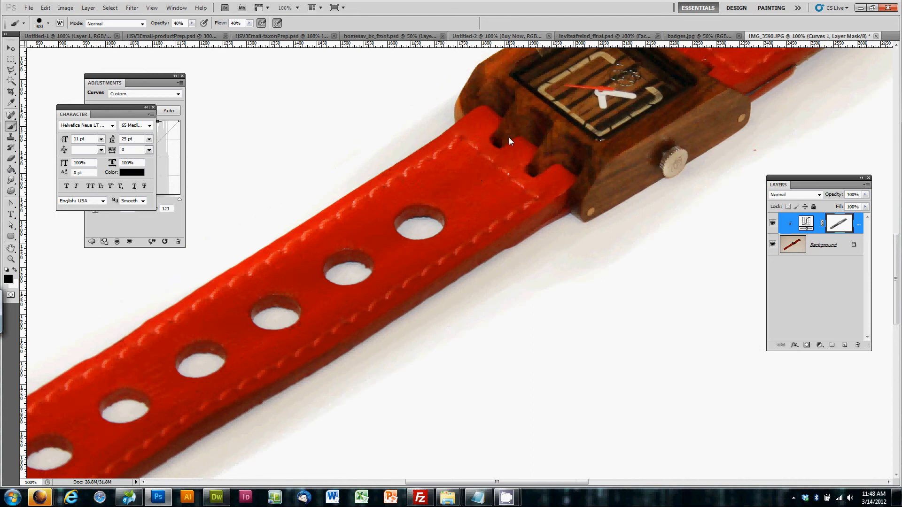
drag(644, 123, 284, 328)
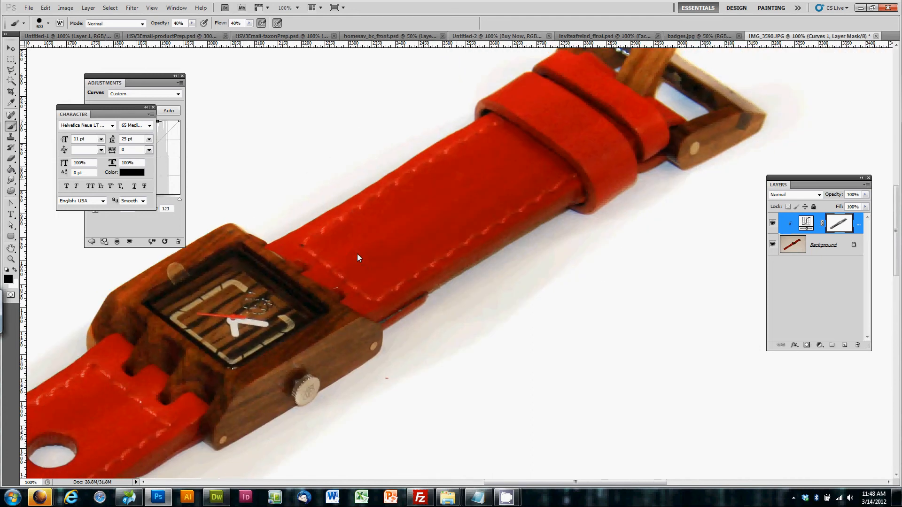
drag(537, 141, 336, 324)
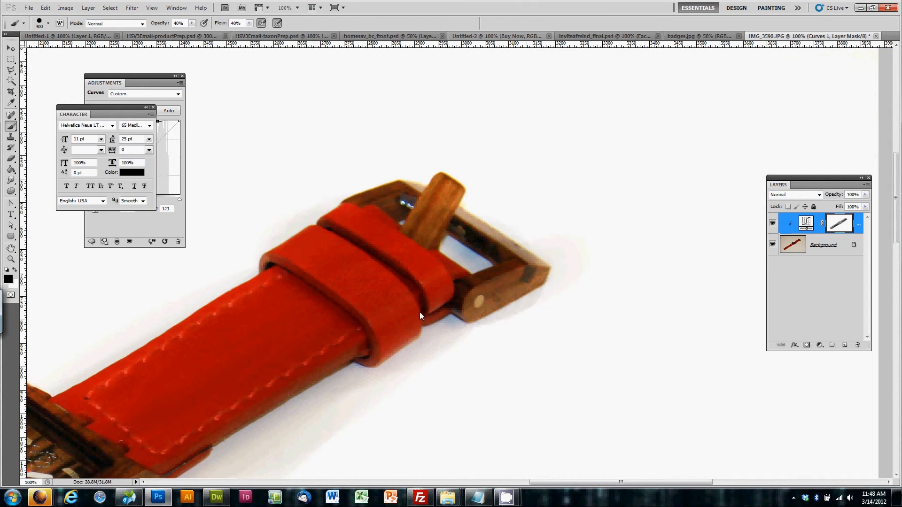
drag(386, 339, 570, 177)
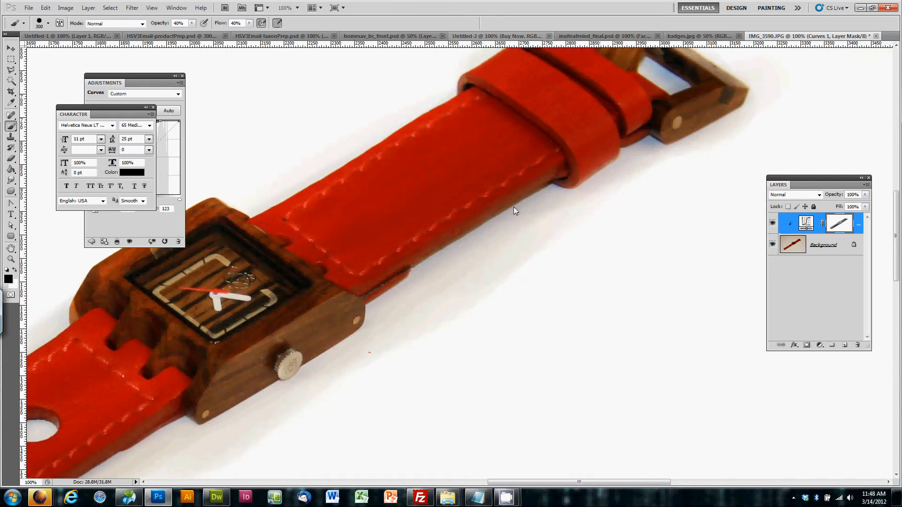
drag(299, 338, 540, 165)
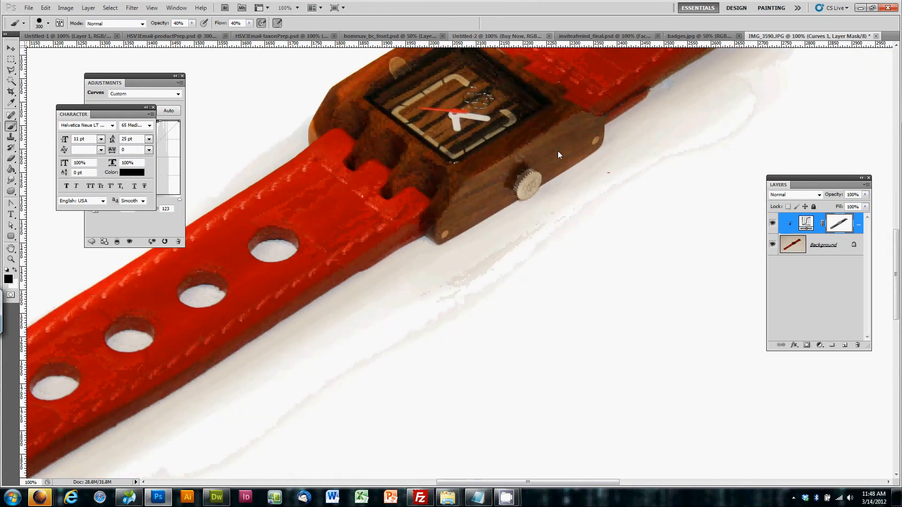
key(ctrl+minus)
key(ctrl+minus)
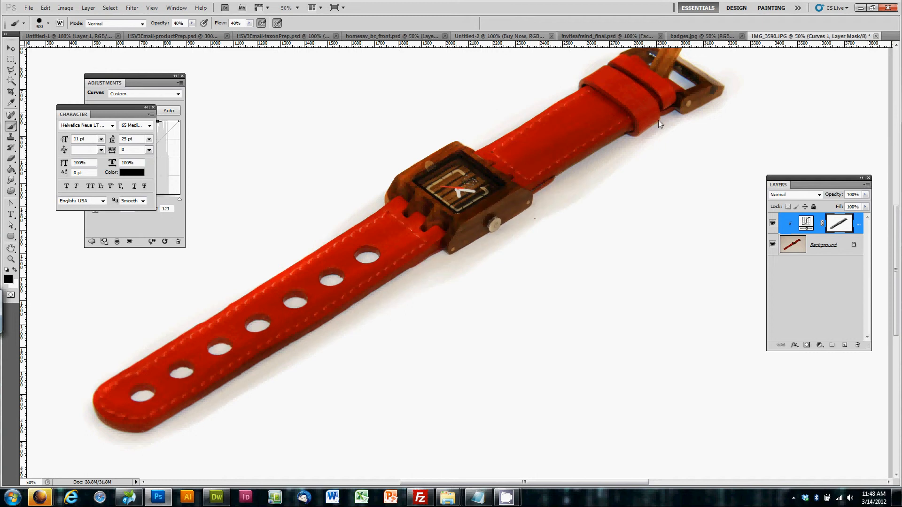
drag(689, 91, 572, 196)
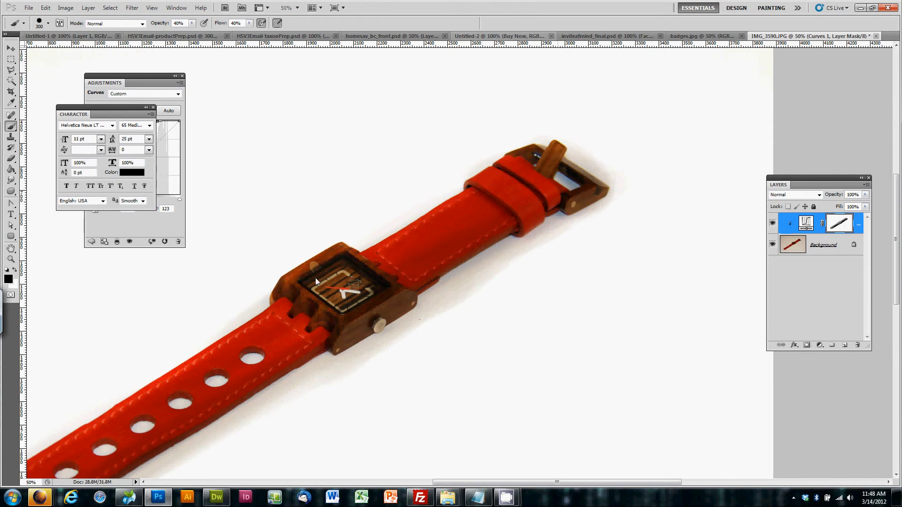
drag(446, 224, 619, 126)
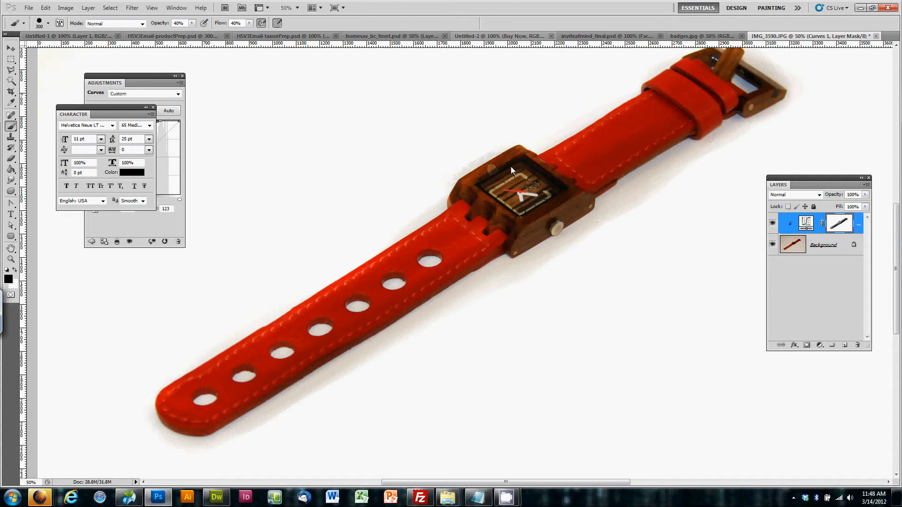
Choose the Smudge tool for the Curves layer mask and enlarge its brush to 250 px.
click(11, 180)
click(45, 201)
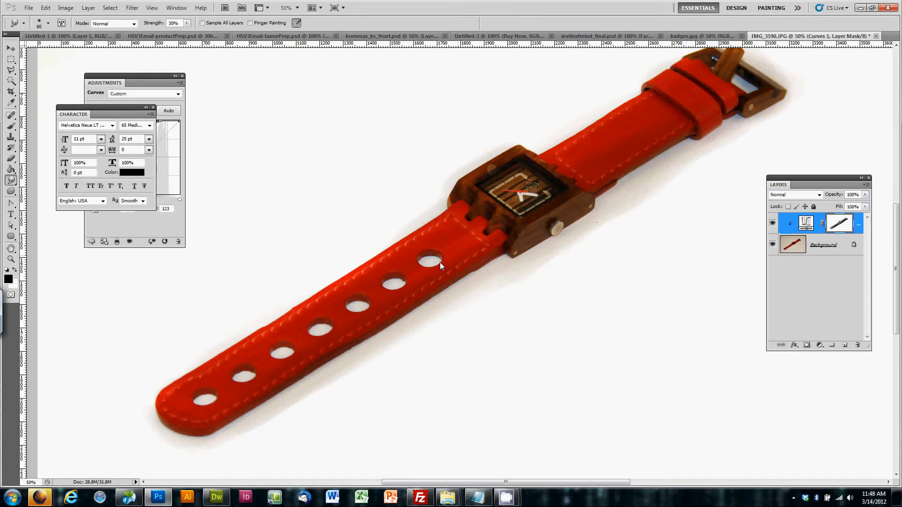
key(bracketright)
key(bracketright)
key(bracketright)
key(bracketright)
key(bracketright)
key(bracketright)
key(t)
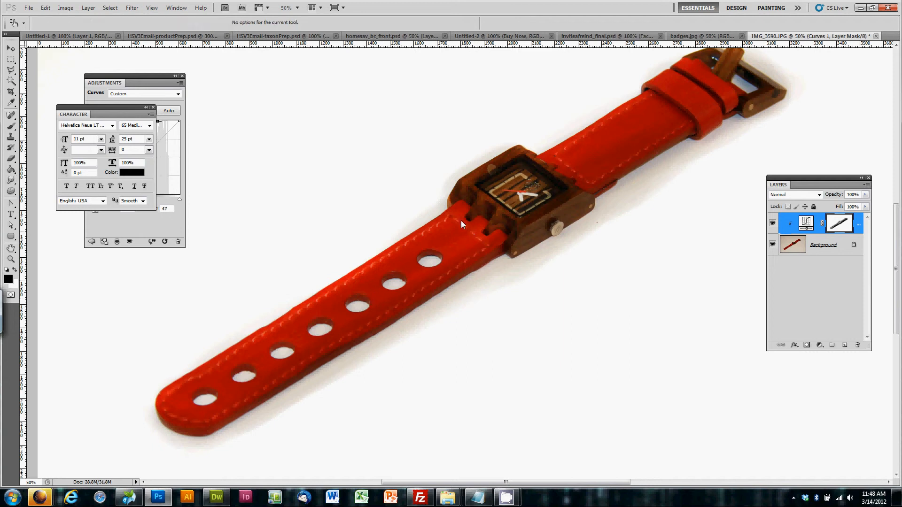
click(13, 180)
key(t)
click(14, 181)
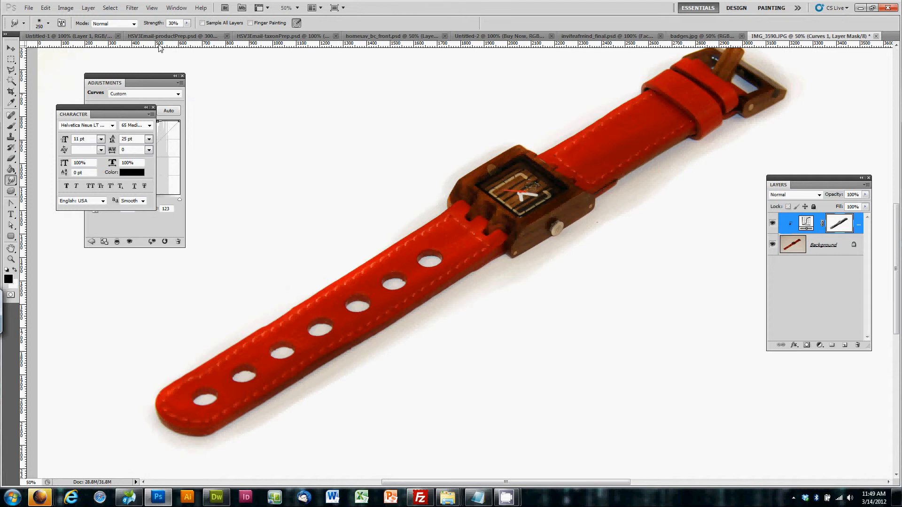
Turn off Scattering in the Smudge brush settings, leaving Shape Dynamics and Transfer enabled.
click(177, 8)
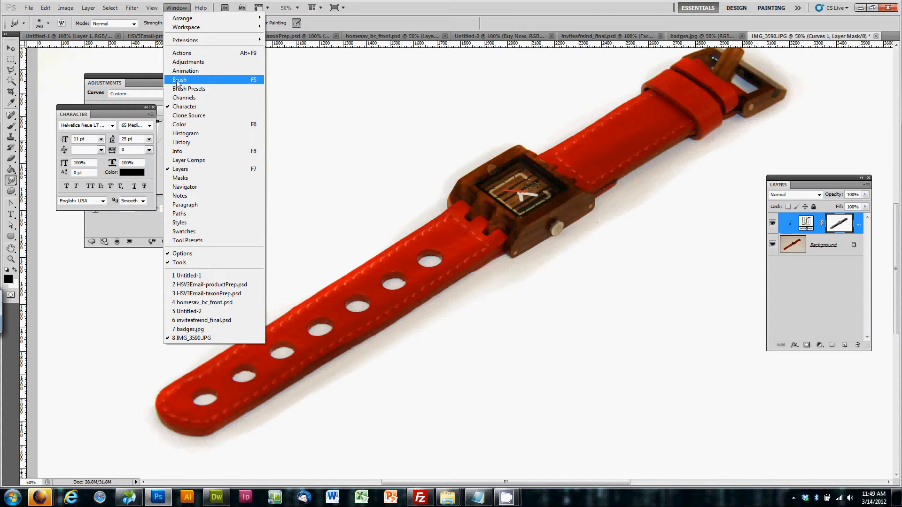
click(203, 80)
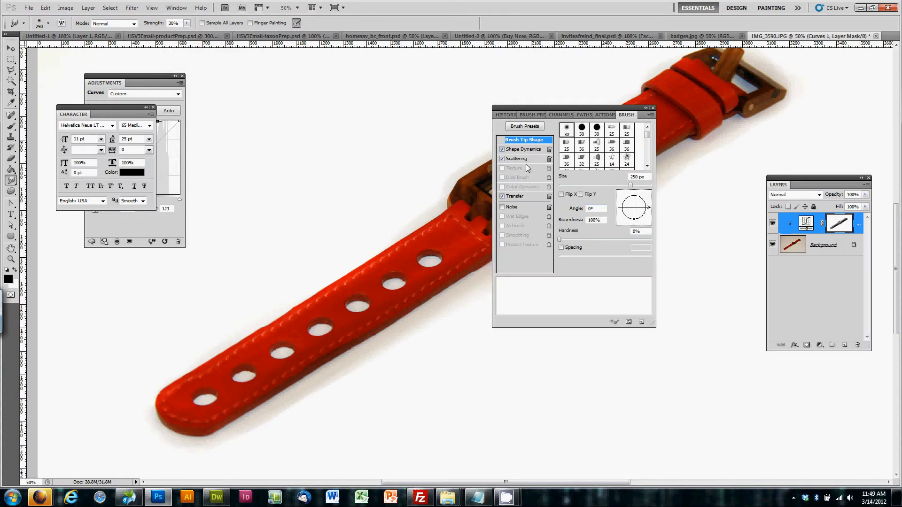
click(511, 197)
click(502, 196)
click(503, 197)
click(519, 160)
click(502, 158)
click(519, 149)
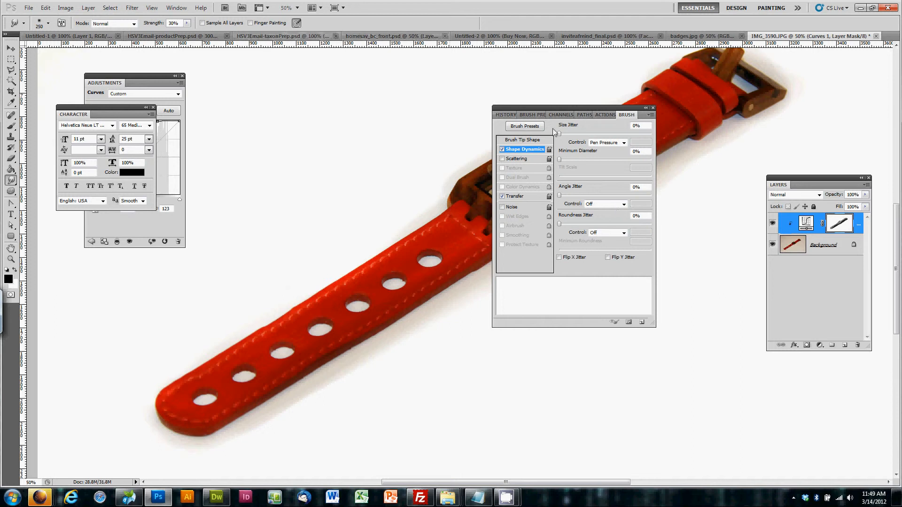
click(523, 140)
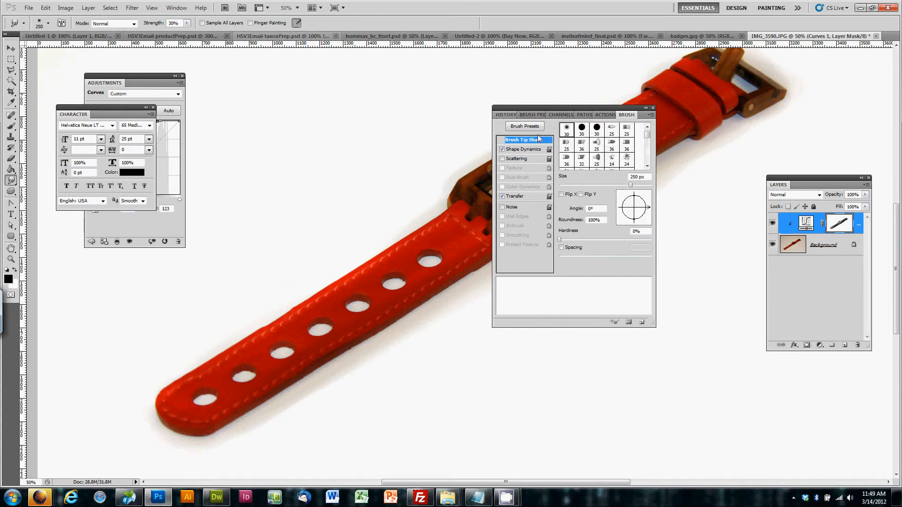
Try 25% Spacing on the Smudge brush, switch Spacing back off and close the brush settings.
click(562, 248)
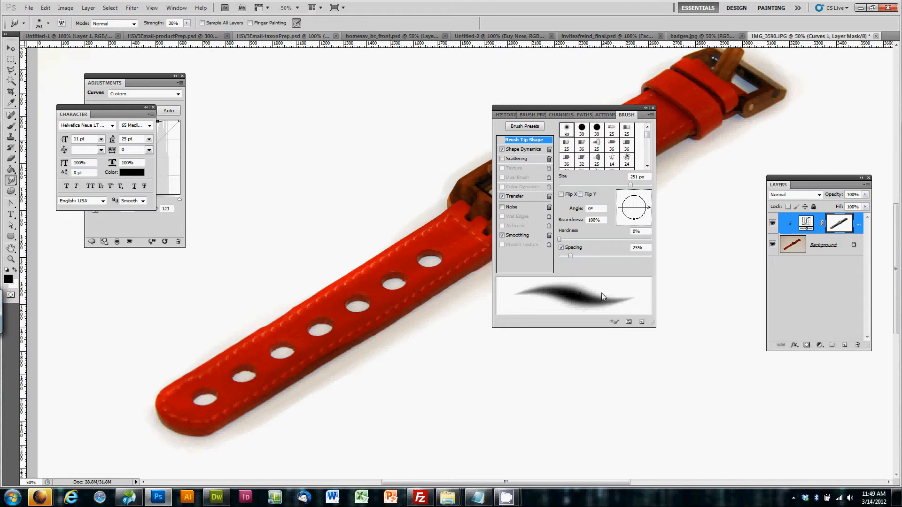
click(561, 248)
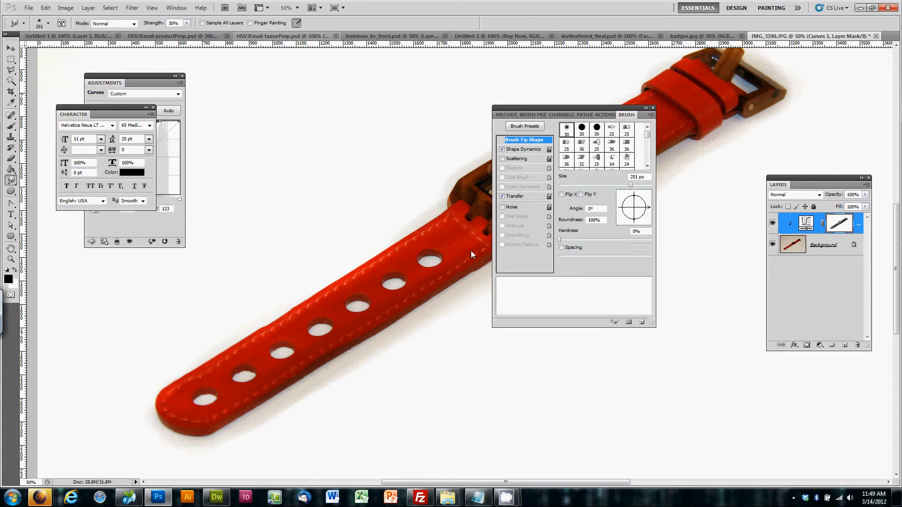
drag(576, 108, 707, 92)
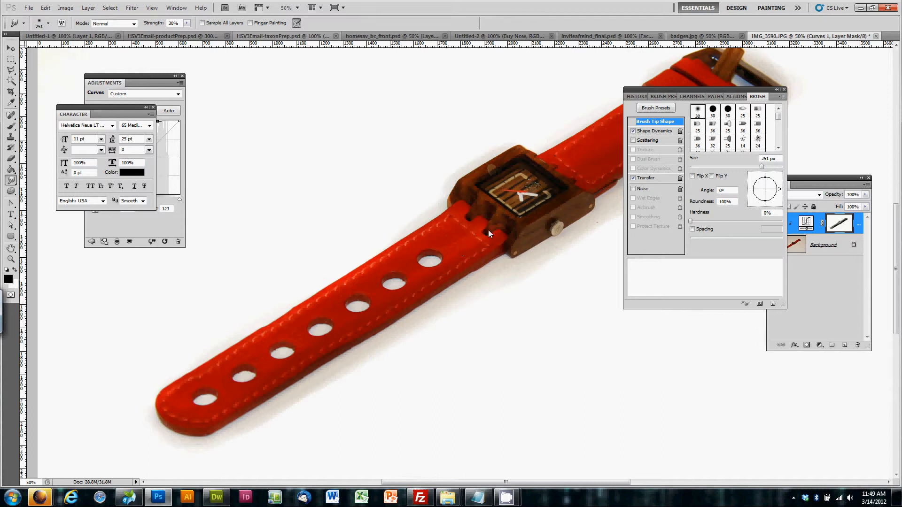
drag(713, 91, 768, 87)
click(838, 86)
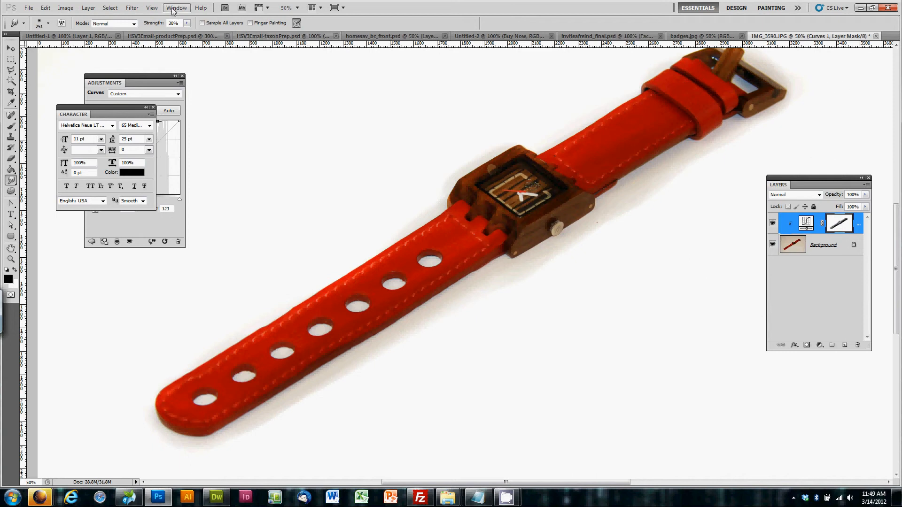
Try a Gaussian Blur with a radius of 46.7 pixels on the Curves layer mask.
click(132, 8)
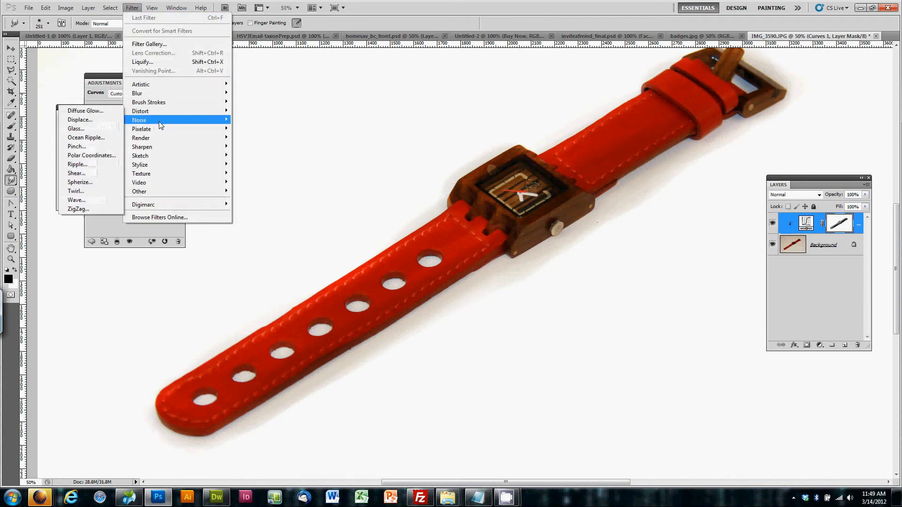
mouse_move(158, 94)
click(94, 125)
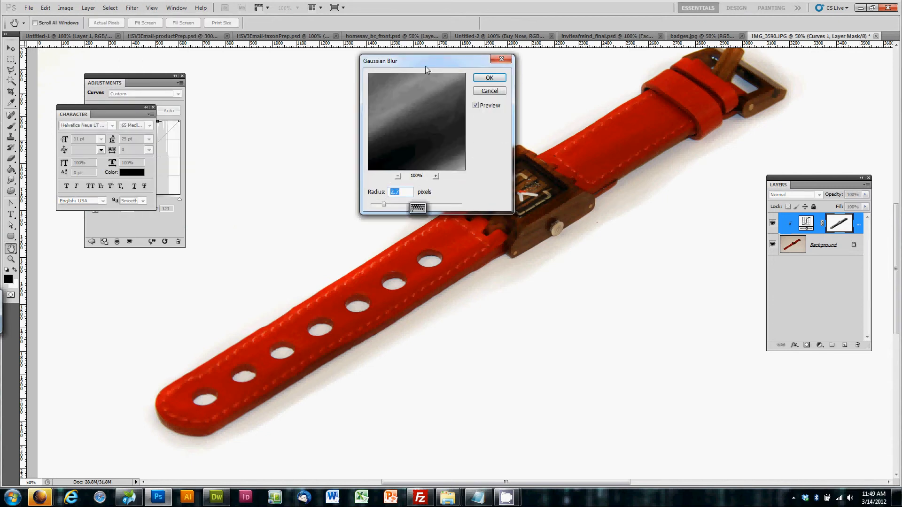
drag(441, 61, 638, 59)
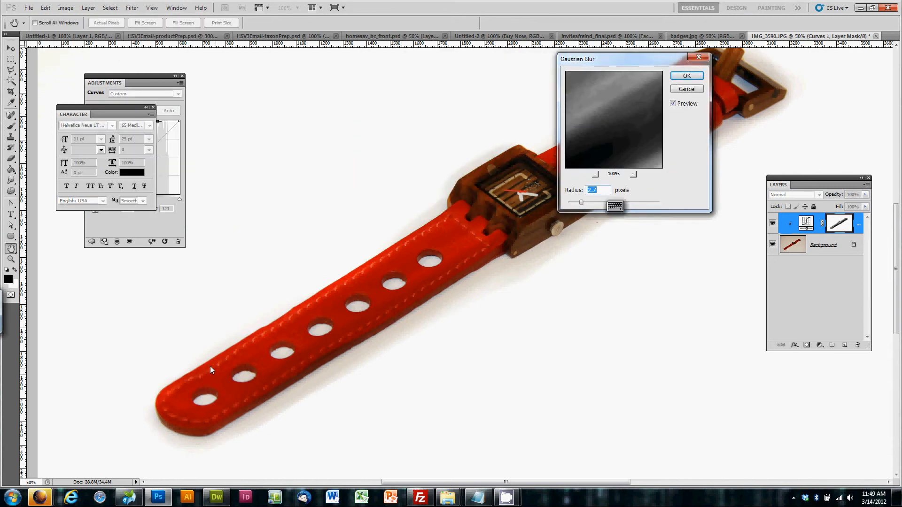
drag(581, 205, 636, 202)
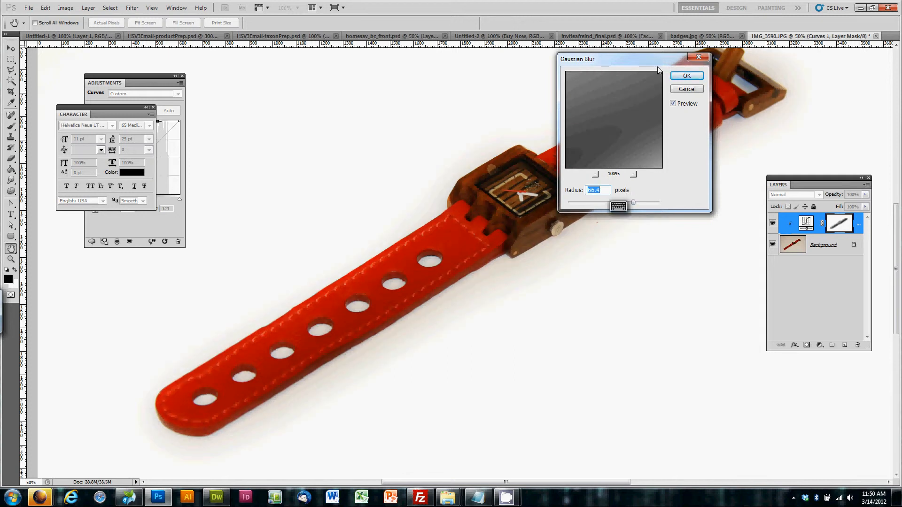
drag(639, 61, 669, 214)
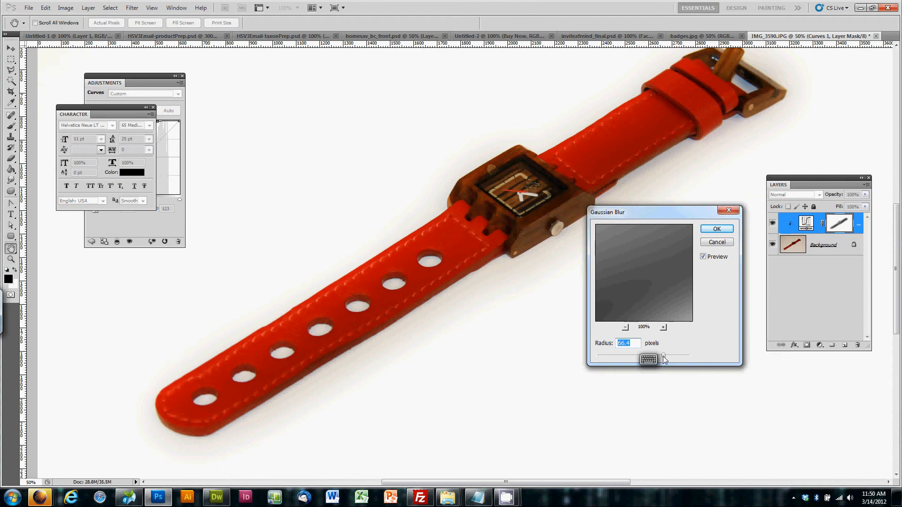
click(649, 360)
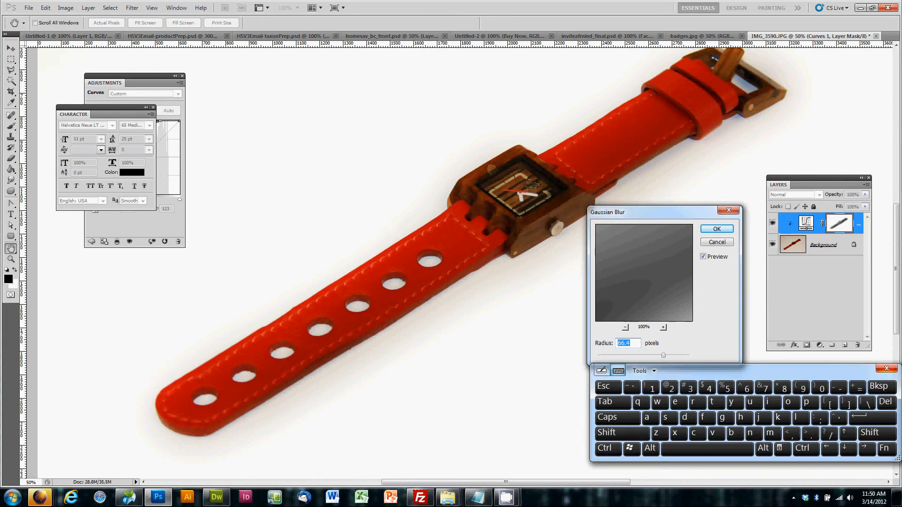
click(887, 369)
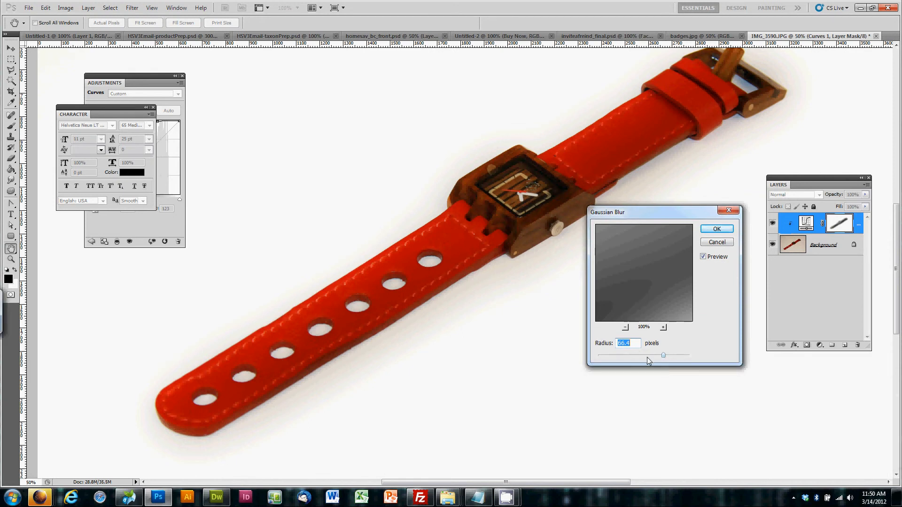
click(653, 356)
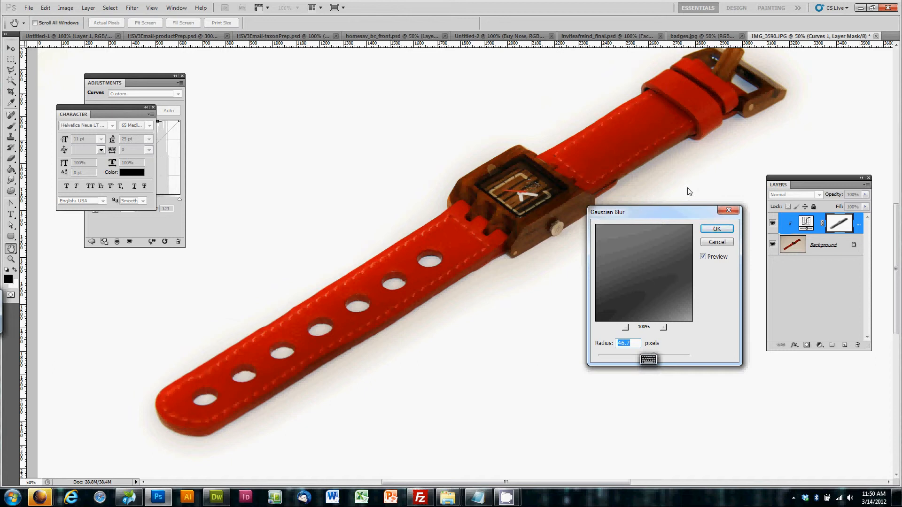
click(717, 229)
Check the blurred mask's effect across the whole photo and undo the Gaussian Blur.
key(r)
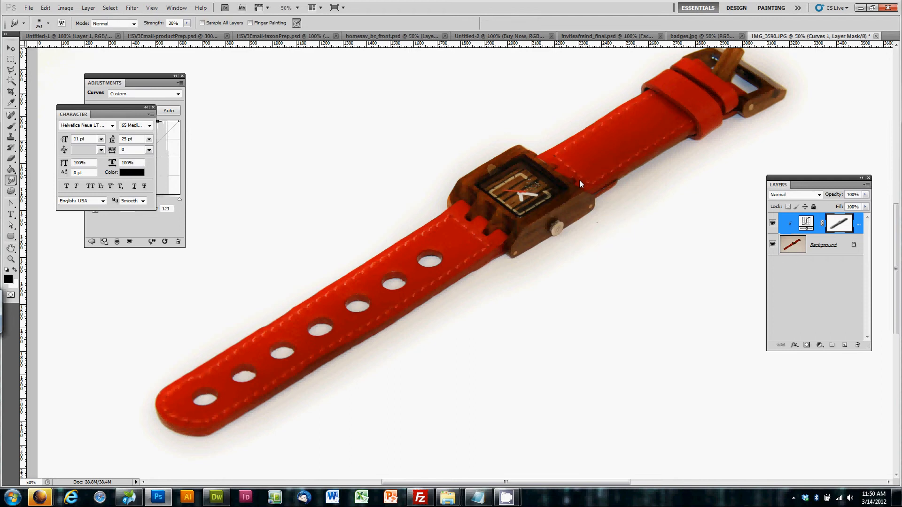
key(ctrl+minus)
key(ctrl+minus)
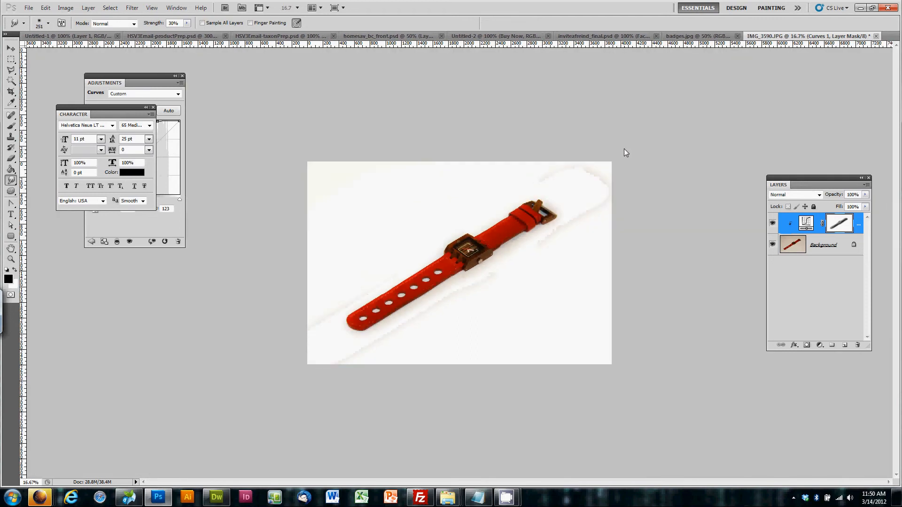
key(ctrl+plus)
key(ctrl+plus)
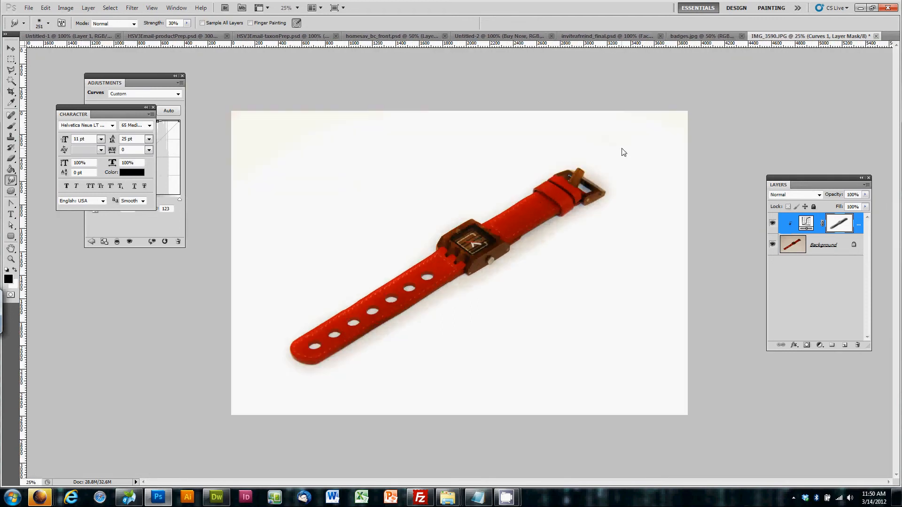
key(alt)
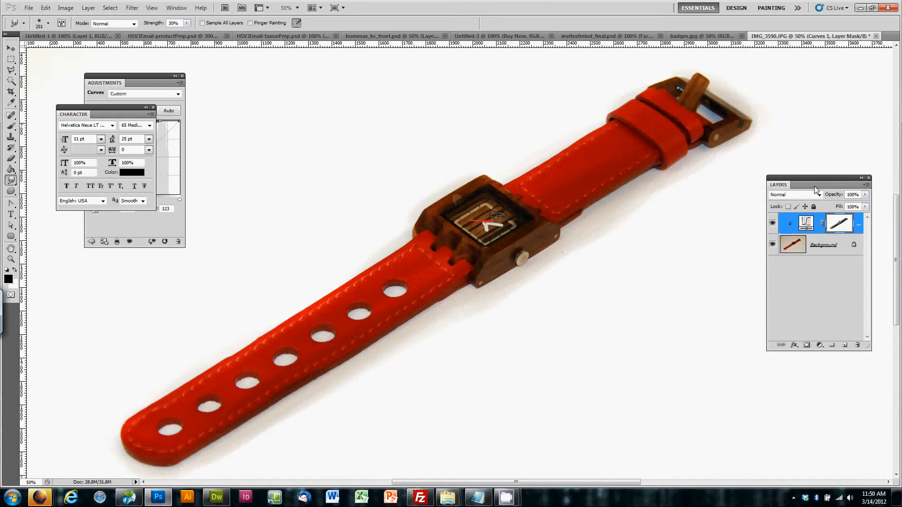
Examine the Curves mask on its own and over the photo, then restore the normal colour view.
click(176, 7)
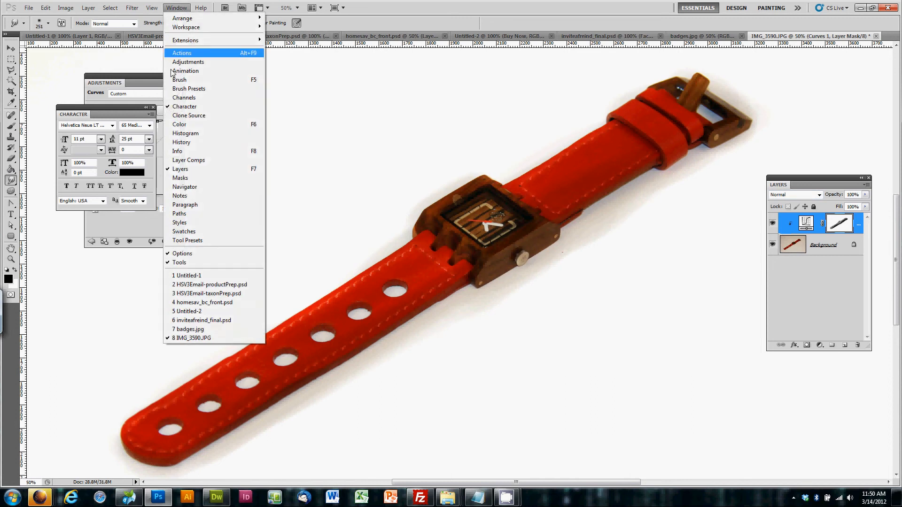
click(184, 97)
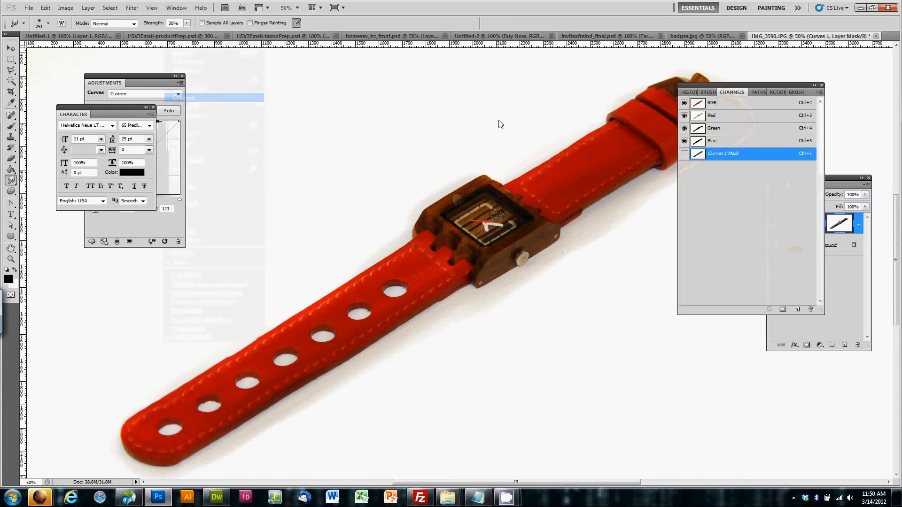
click(684, 153)
click(684, 141)
click(684, 128)
click(684, 115)
click(684, 103)
click(685, 103)
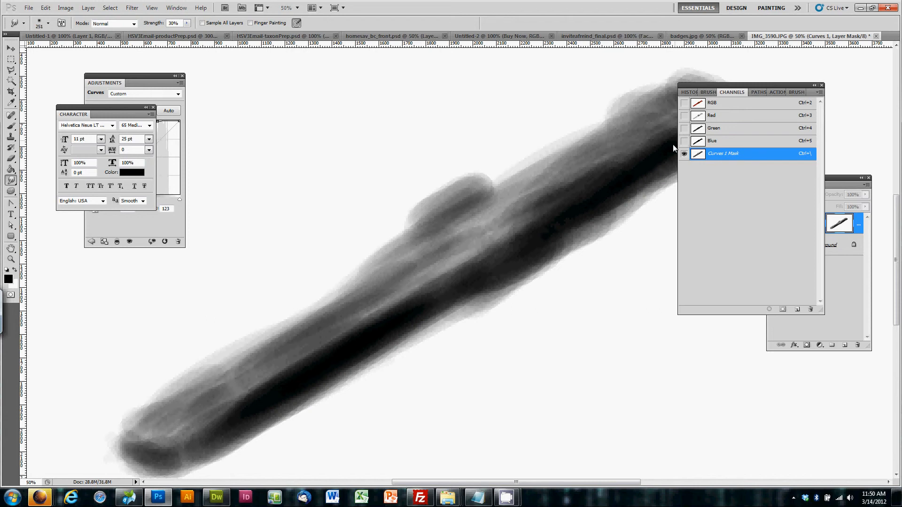
click(684, 154)
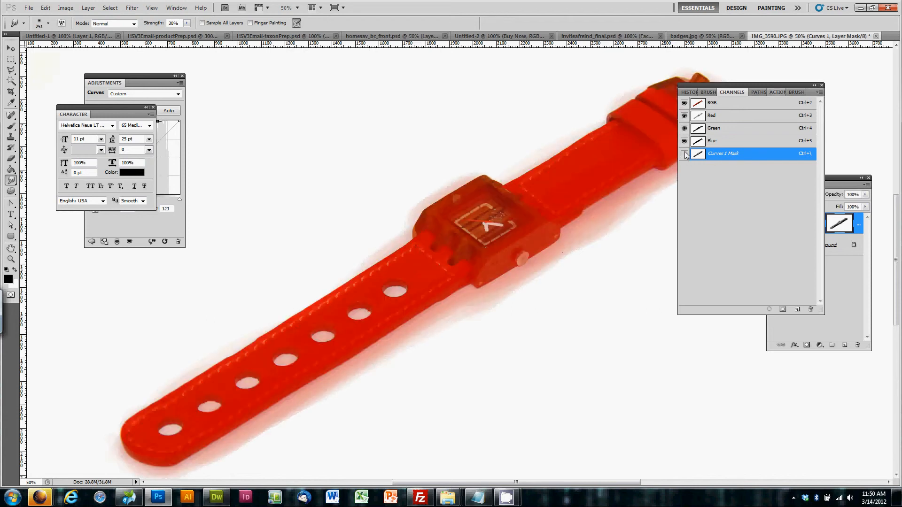
click(821, 86)
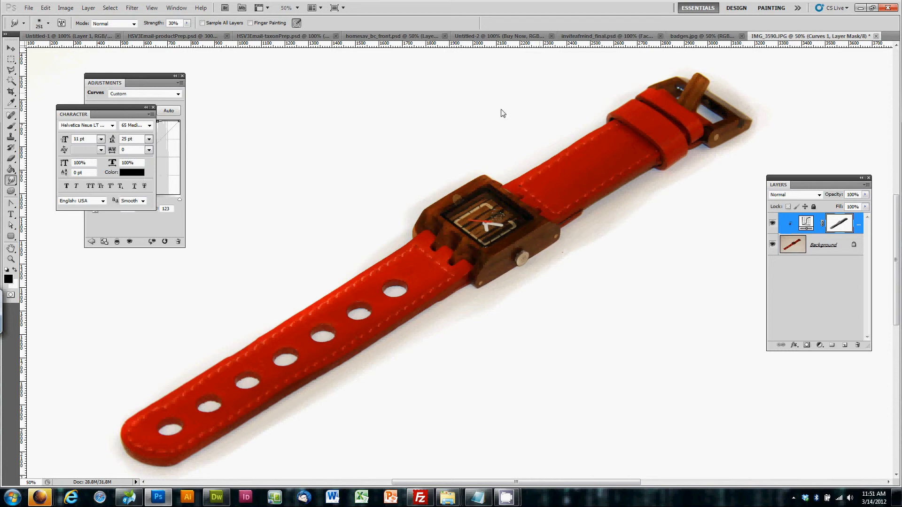
Smudge the Curves mask edges along the strap, watch case and buckle with a 100 px brush.
key(bracketleft)
key(bracketleft)
key(bracketleft)
key(bracketleft)
key(bracketleft)
drag(771, 122, 614, 221)
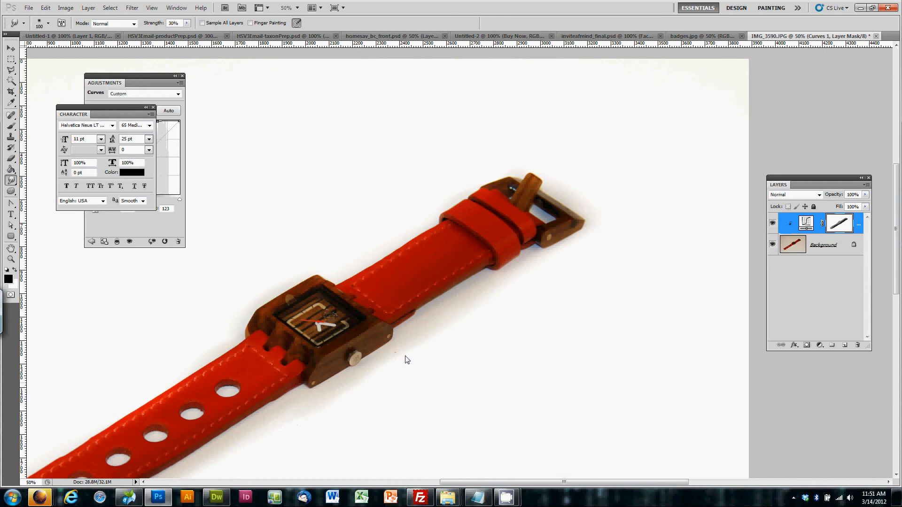
drag(426, 336, 570, 241)
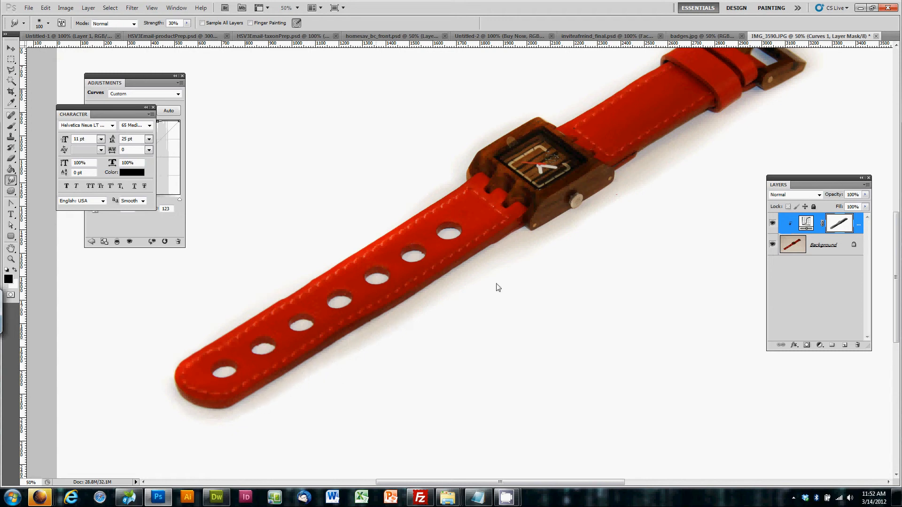
drag(608, 199, 414, 298)
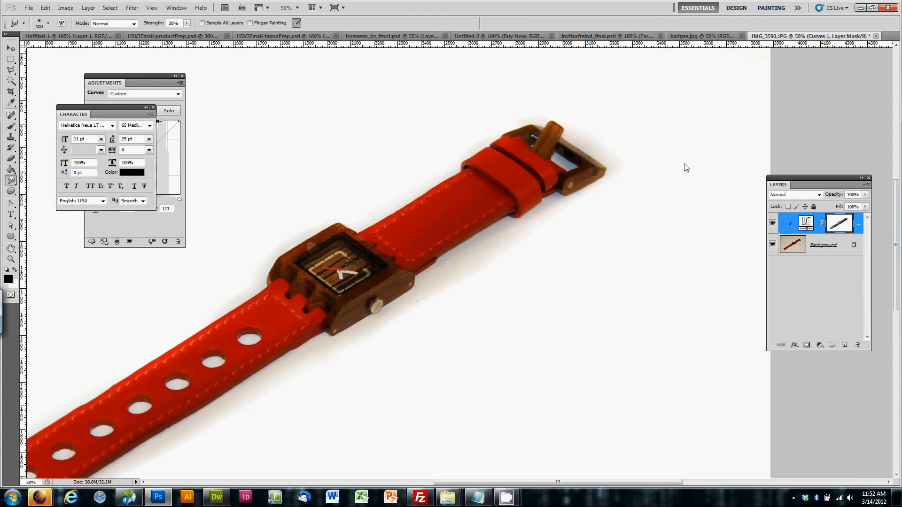
drag(335, 219, 483, 164)
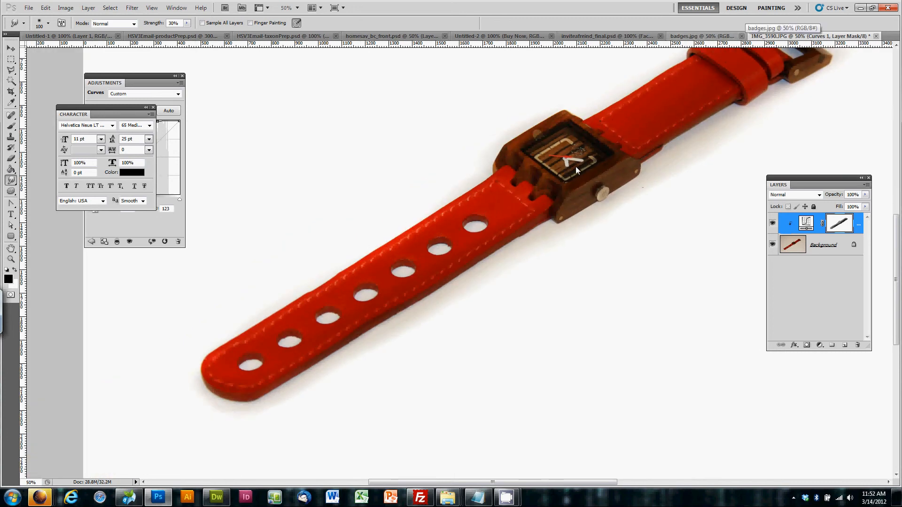
Refine the mask transitions along the perforated strap and watch case with a 150 px Smudge brush.
key(bracketright)
key(bracketright)
key(bracketright)
key(bracketright)
key(bracketleft)
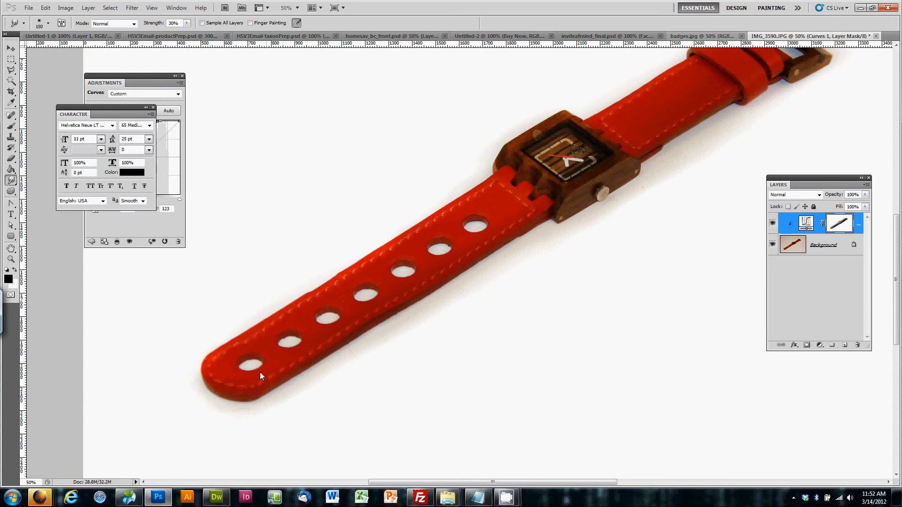
drag(511, 204, 416, 280)
drag(347, 323, 466, 250)
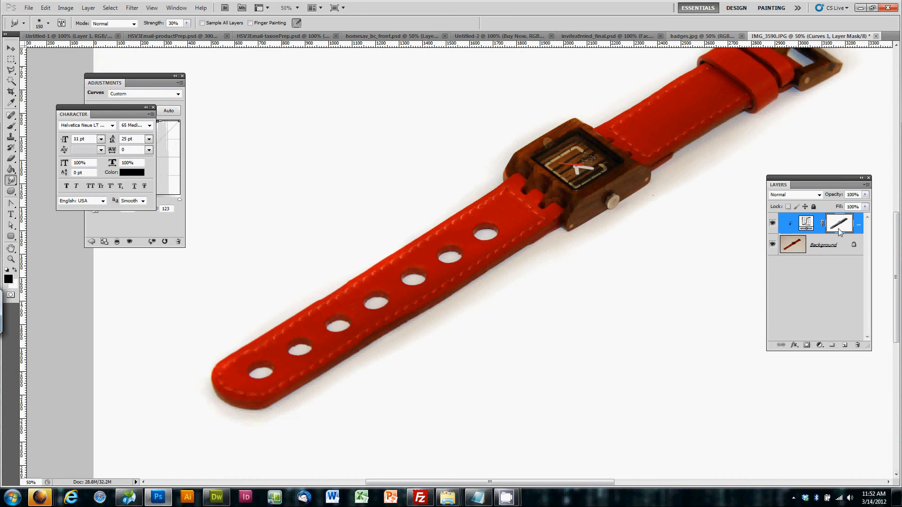
Show only the Curves 1 Mask channel, hiding the RGB channels.
click(176, 8)
click(208, 97)
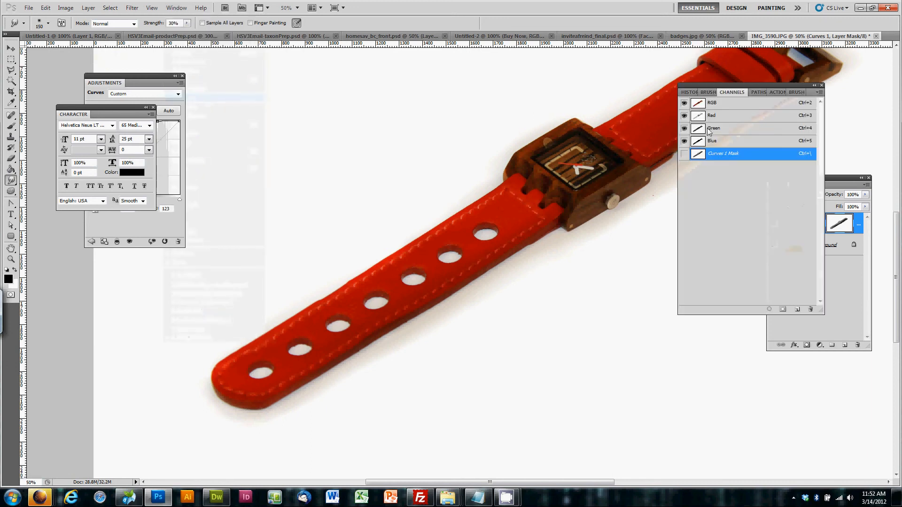
click(685, 154)
click(684, 103)
Smudge the grey areas of the Curves mask darker along the perforated strap with the 150 px, 30% strength brush.
drag(482, 251, 463, 166)
drag(577, 98, 359, 290)
drag(196, 407, 436, 254)
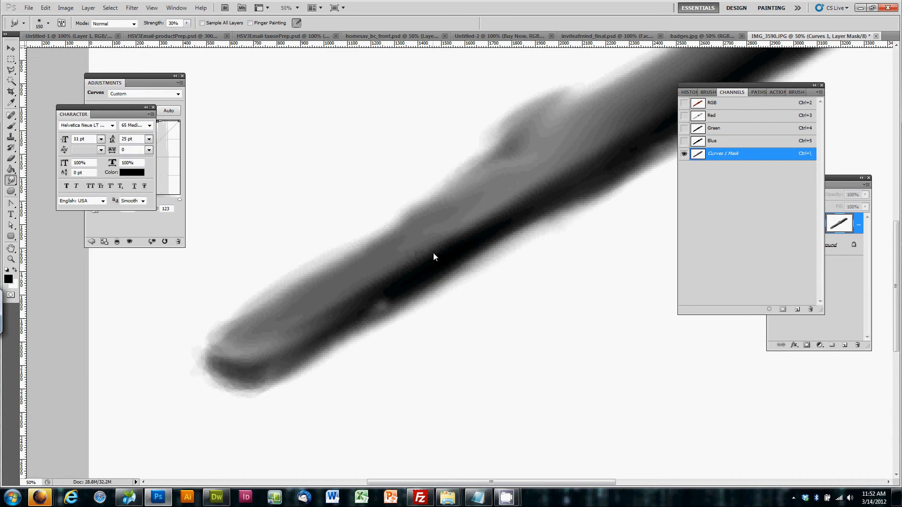
mouse_move(406, 269)
mouse_down()
mouse_move(366, 270)
mouse_move(388, 288)
mouse_move(362, 268)
mouse_move(366, 294)
mouse_move(293, 298)
mouse_move(362, 300)
mouse_up()
mouse_move(289, 322)
mouse_down()
mouse_move(315, 333)
mouse_move(289, 327)
mouse_move(295, 345)
mouse_move(252, 354)
mouse_up()
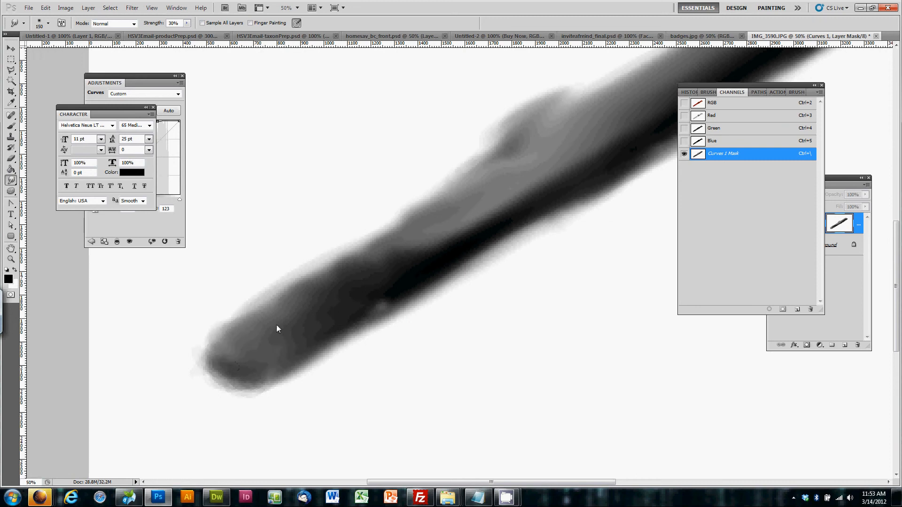
drag(340, 292, 243, 334)
mouse_move(466, 232)
mouse_down()
mouse_move(402, 262)
mouse_move(415, 246)
mouse_move(400, 263)
mouse_up()
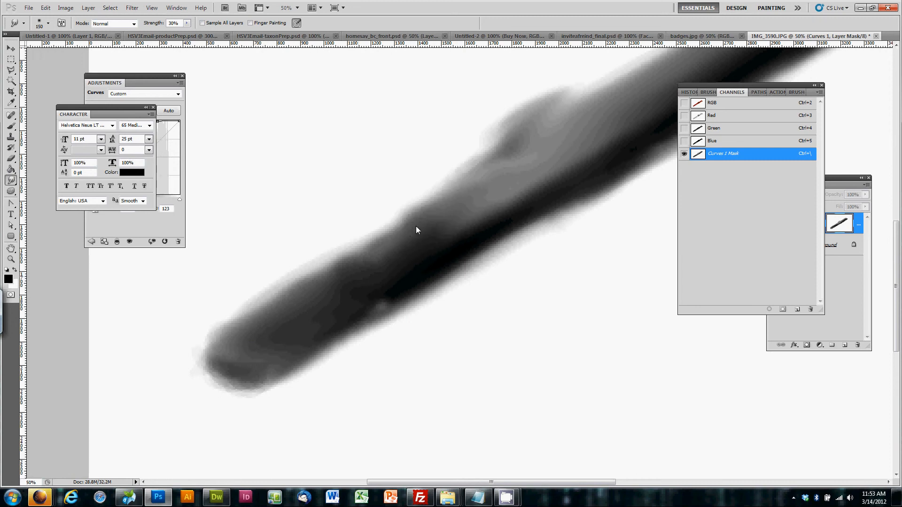
drag(538, 179, 315, 293)
drag(260, 346, 251, 323)
drag(305, 321, 310, 276)
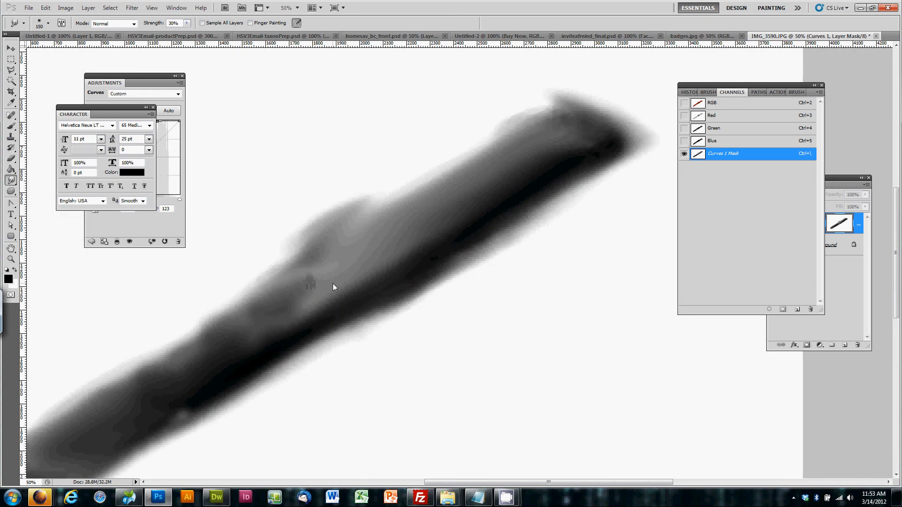
Enable 25% brush spacing and smudge the mask over the buckle-side strap and watch case with a 151 px brush.
click(183, 11)
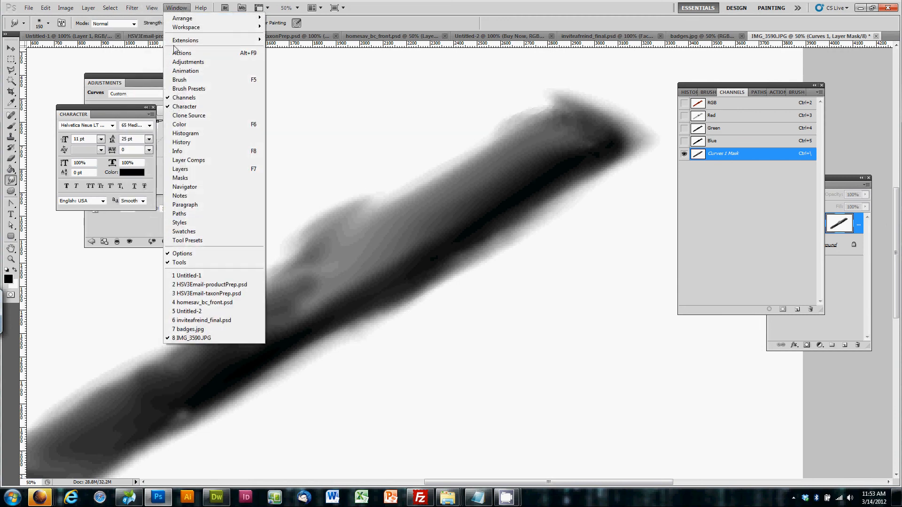
click(199, 80)
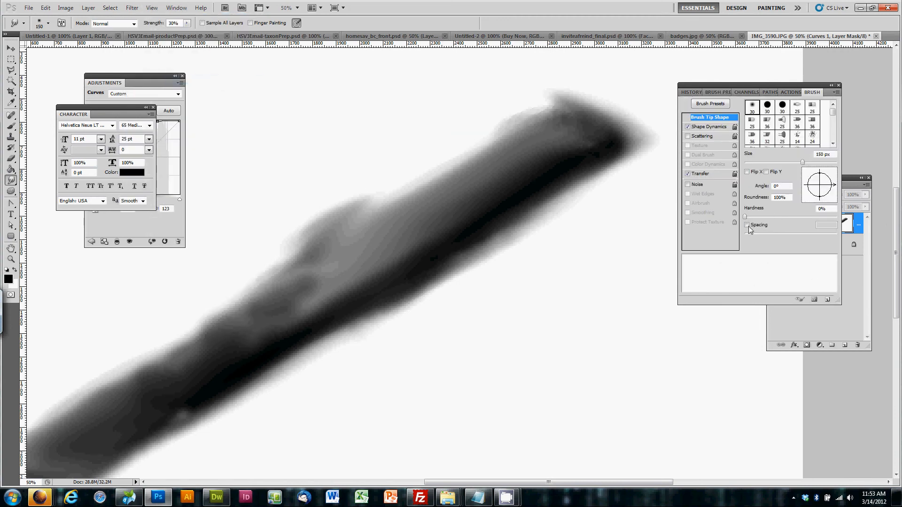
mouse_move(413, 225)
mouse_down()
mouse_move(450, 227)
mouse_move(431, 237)
mouse_move(459, 213)
mouse_move(486, 208)
mouse_move(464, 203)
mouse_move(494, 212)
mouse_move(485, 182)
mouse_move(516, 172)
mouse_move(498, 163)
mouse_move(576, 145)
mouse_move(564, 148)
mouse_move(585, 128)
mouse_move(575, 136)
mouse_move(591, 140)
mouse_move(496, 156)
mouse_move(497, 169)
mouse_move(519, 178)
mouse_up()
mouse_move(449, 184)
mouse_down()
mouse_move(425, 199)
mouse_move(459, 213)
mouse_move(384, 226)
mouse_move(433, 222)
mouse_move(379, 231)
mouse_move(393, 245)
mouse_move(376, 273)
mouse_move(348, 242)
mouse_move(306, 324)
mouse_move(298, 304)
mouse_move(264, 321)
mouse_up()
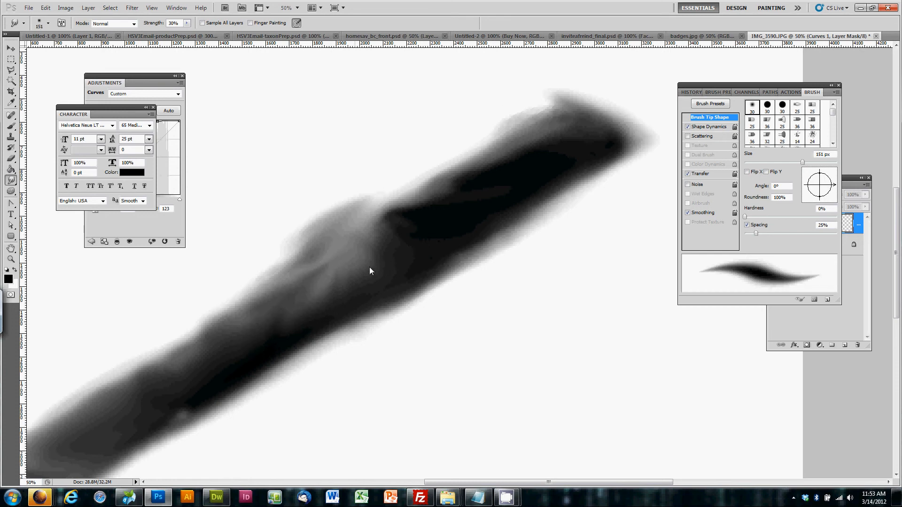
drag(349, 255, 339, 287)
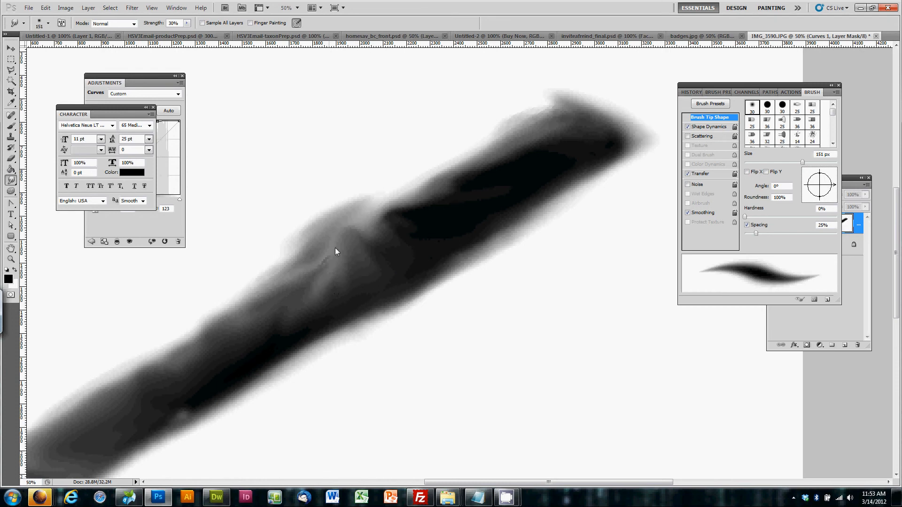
mouse_move(300, 309)
mouse_down()
mouse_move(329, 255)
mouse_move(281, 324)
mouse_move(329, 262)
mouse_move(417, 234)
mouse_move(459, 209)
mouse_up()
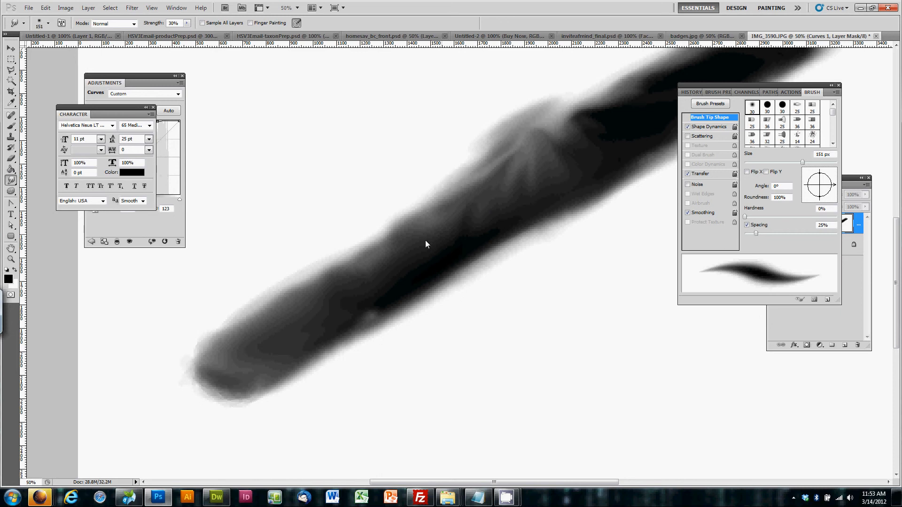
mouse_move(533, 164)
mouse_down()
mouse_move(353, 281)
mouse_move(410, 235)
mouse_move(352, 298)
mouse_move(272, 329)
mouse_move(551, 163)
mouse_move(478, 202)
mouse_up()
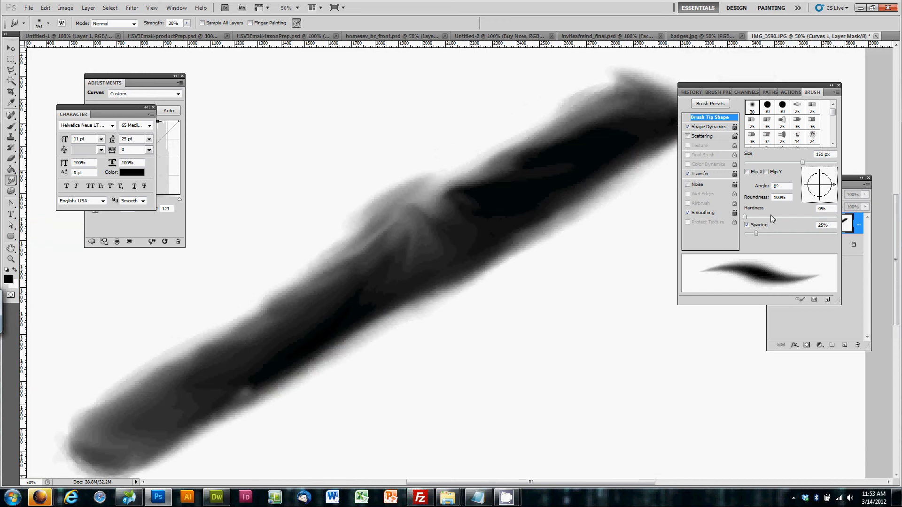
Turn off brush spacing and smudge the light streaks in the mask over the watch case and buckle-side strap.
click(747, 225)
mouse_move(548, 142)
mouse_down()
mouse_move(602, 121)
mouse_move(552, 144)
mouse_up()
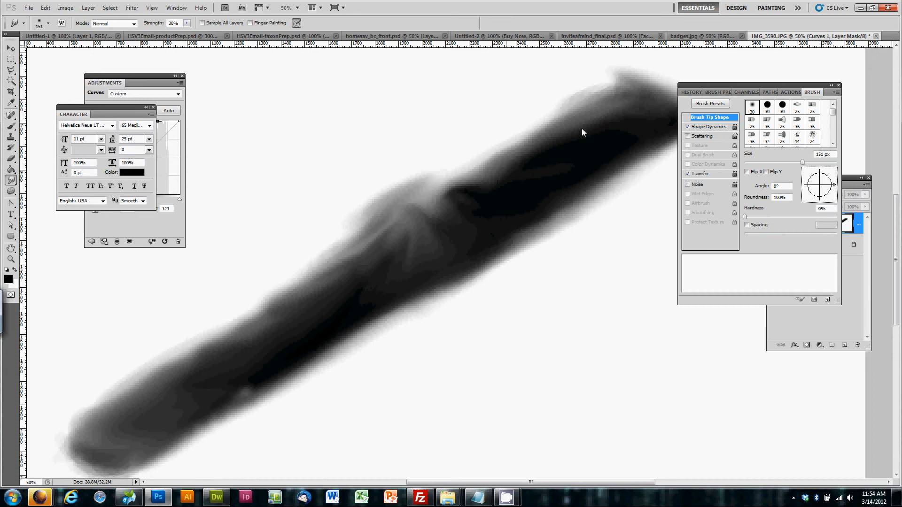
drag(621, 107, 624, 90)
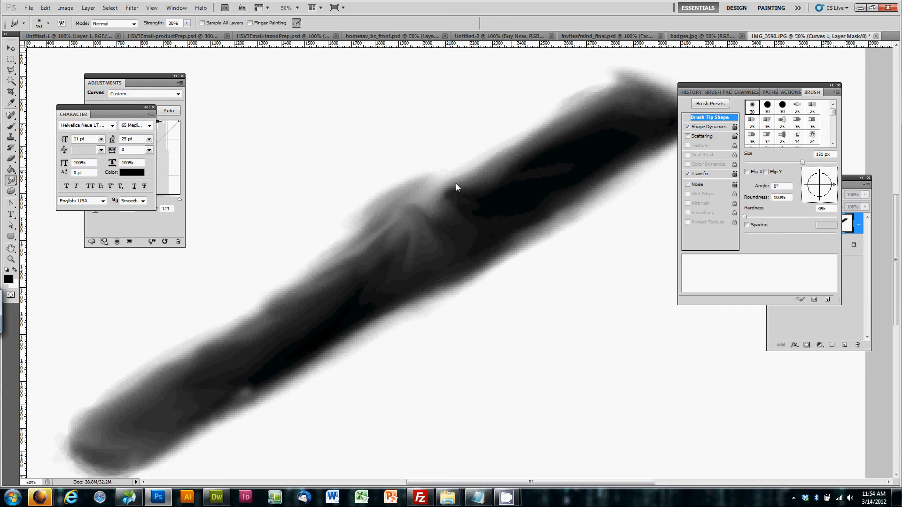
drag(481, 190, 419, 195)
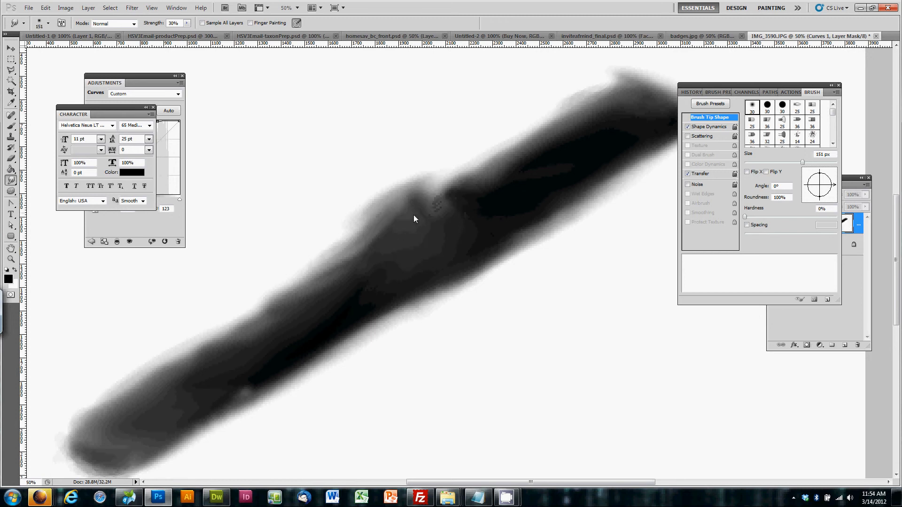
mouse_move(356, 262)
mouse_down()
mouse_move(391, 251)
mouse_move(480, 194)
mouse_move(544, 179)
mouse_move(558, 159)
mouse_move(455, 207)
mouse_move(540, 167)
mouse_move(527, 163)
mouse_move(438, 207)
mouse_move(399, 258)
mouse_move(449, 216)
mouse_move(357, 258)
mouse_move(421, 235)
mouse_up()
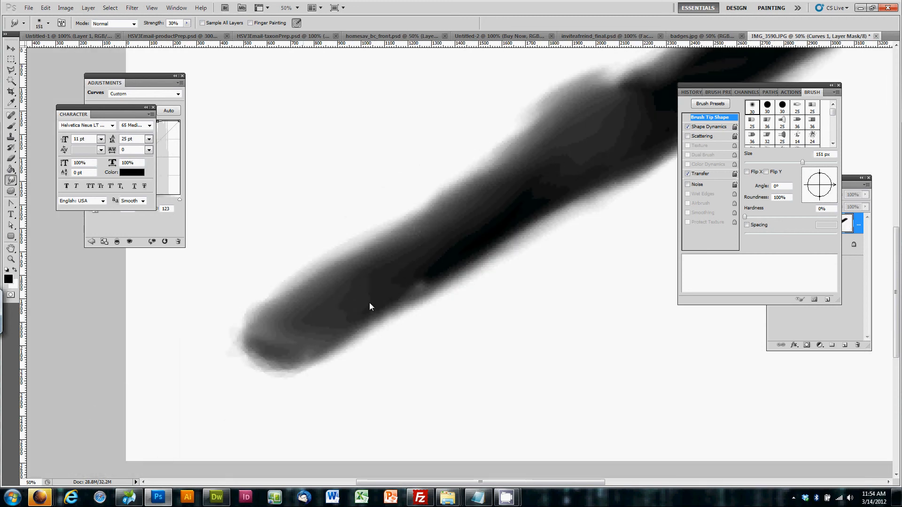
Smooth the remaining uneven tones in the mask from the perforated strap end up to the watch case and buckle-side strap.
mouse_move(258, 319)
mouse_down()
mouse_move(316, 297)
mouse_move(296, 337)
mouse_up()
drag(549, 171, 327, 270)
drag(471, 174, 404, 184)
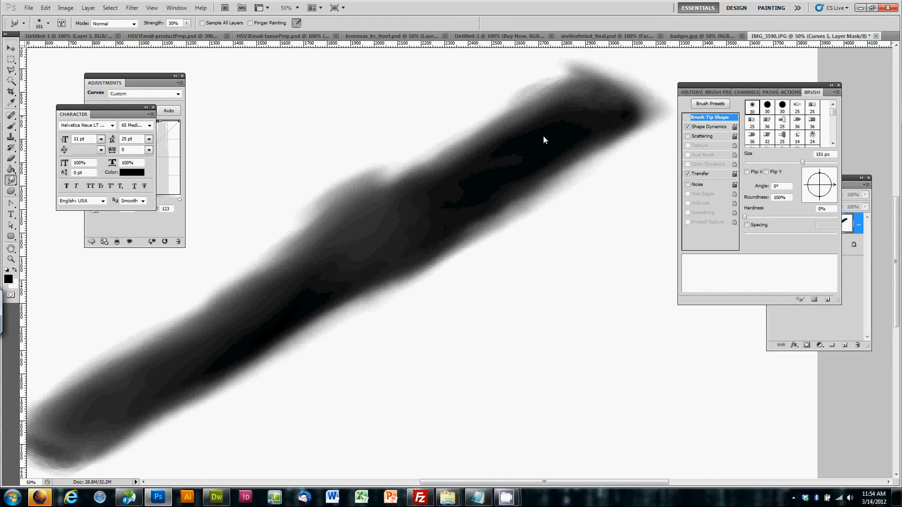
drag(475, 159, 486, 143)
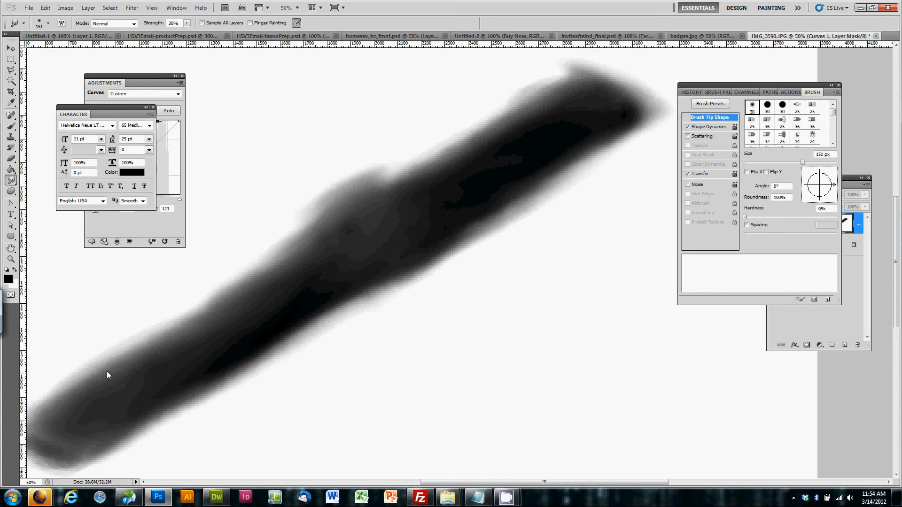
mouse_move(452, 232)
mouse_down()
mouse_move(456, 179)
mouse_move(581, 181)
mouse_up()
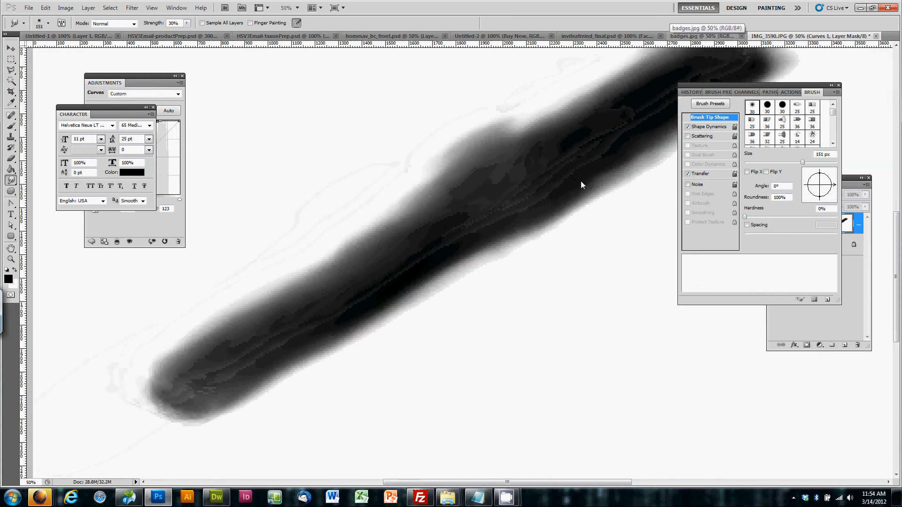
Restore the RGB view without the mask overlay and check the watch and its shadow close up and across the whole photo.
mouse_move(824, 85)
mouse_down()
mouse_move(638, 132)
mouse_move(688, 127)
mouse_up()
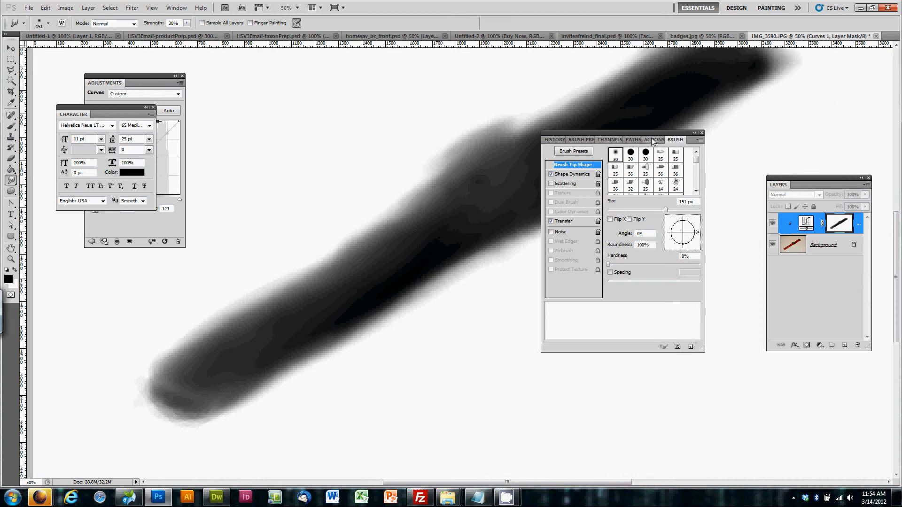
click(605, 140)
click(548, 150)
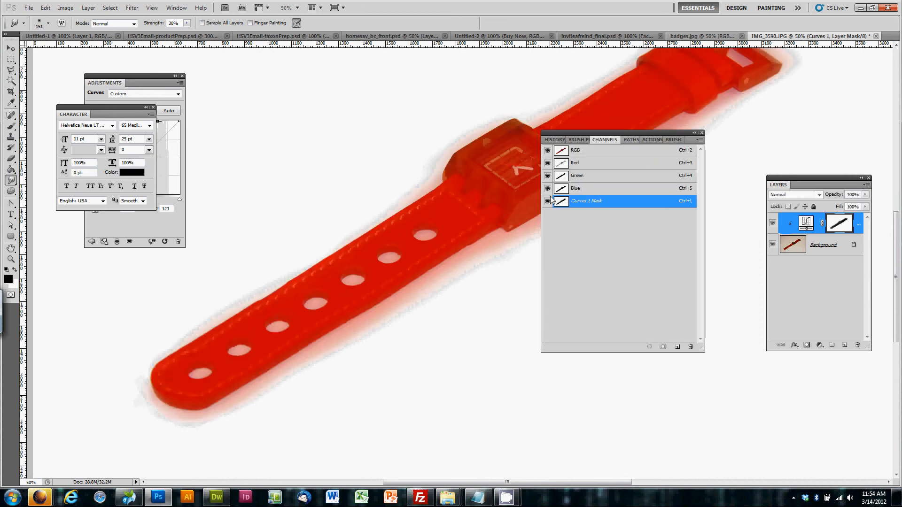
click(547, 201)
drag(633, 134, 676, 257)
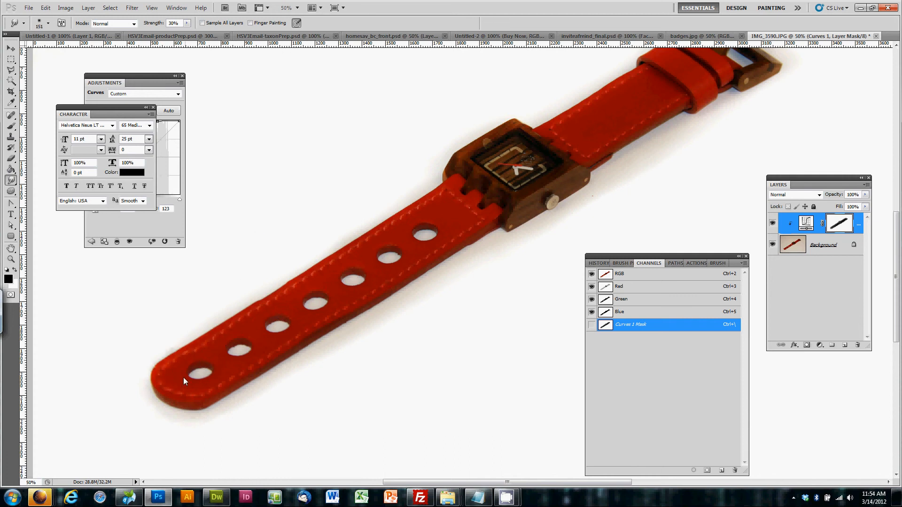
drag(466, 197, 300, 332)
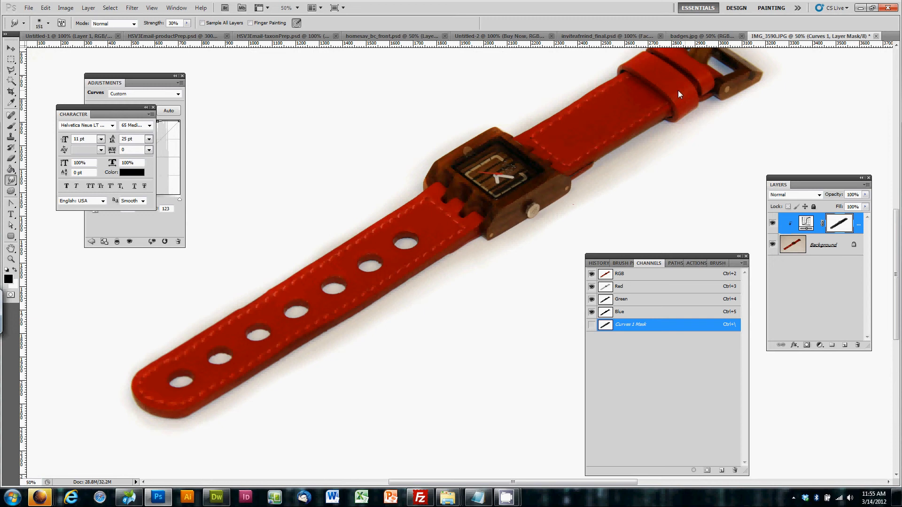
key(ctrl+minus)
key(ctrl+minus)
key(ctrl+minus)
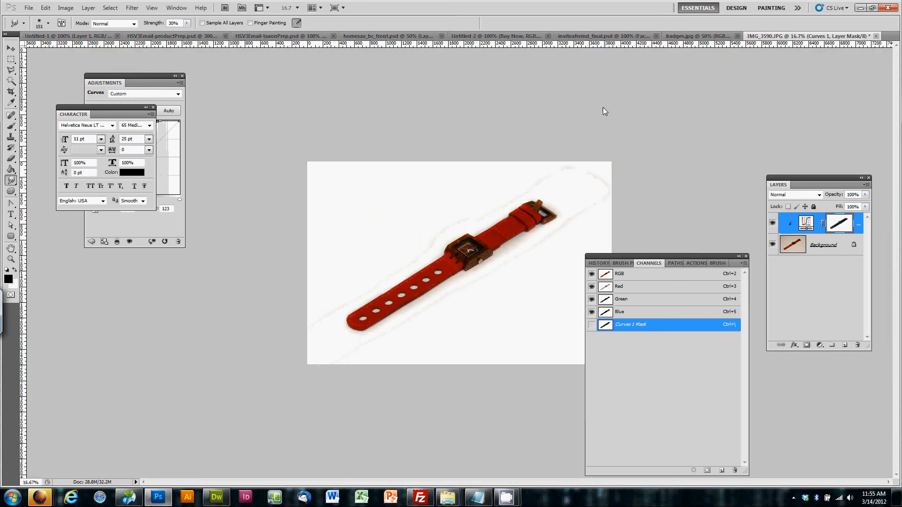
key(ctrl+plus)
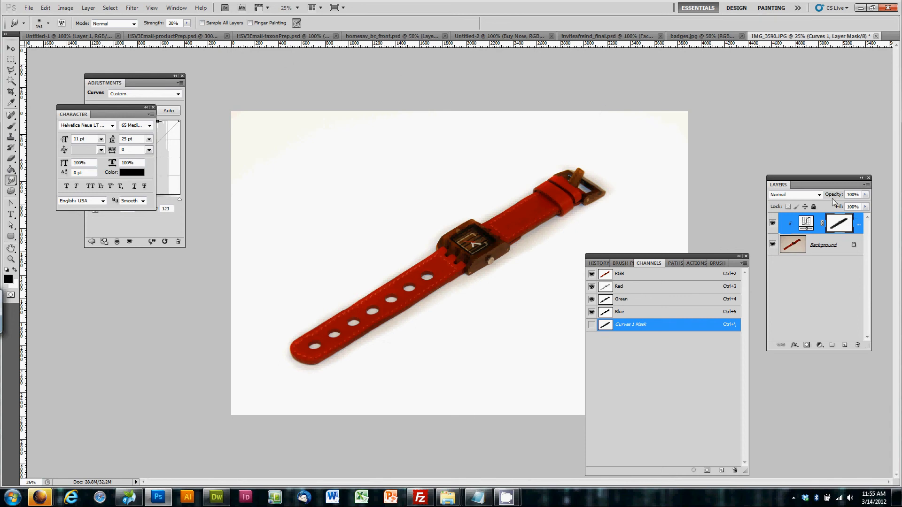
Apply Brightness/Contrast to the Curves mask with brightness 135 and contrast -27.
click(65, 8)
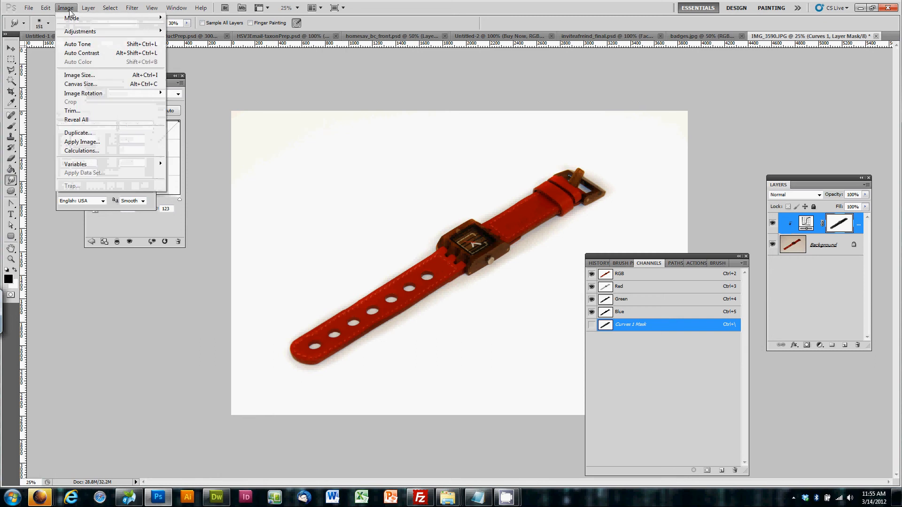
mouse_move(86, 32)
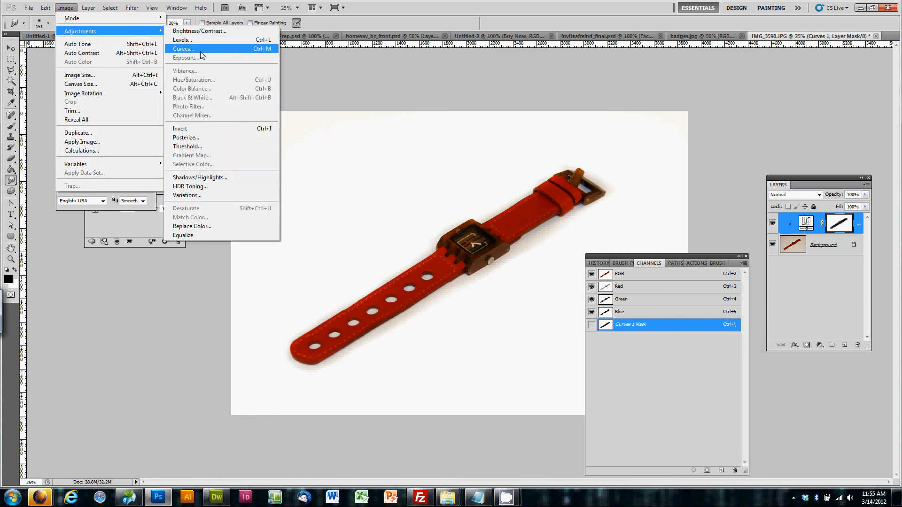
click(207, 31)
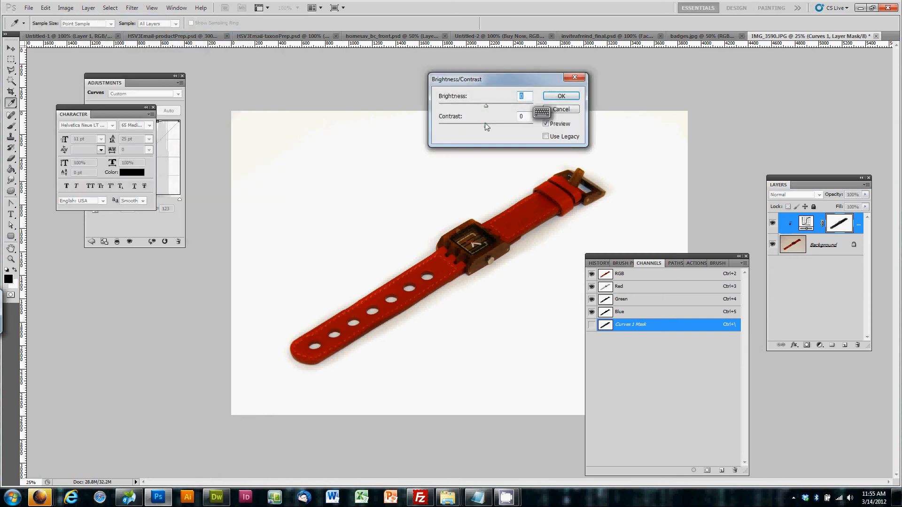
drag(486, 106, 528, 106)
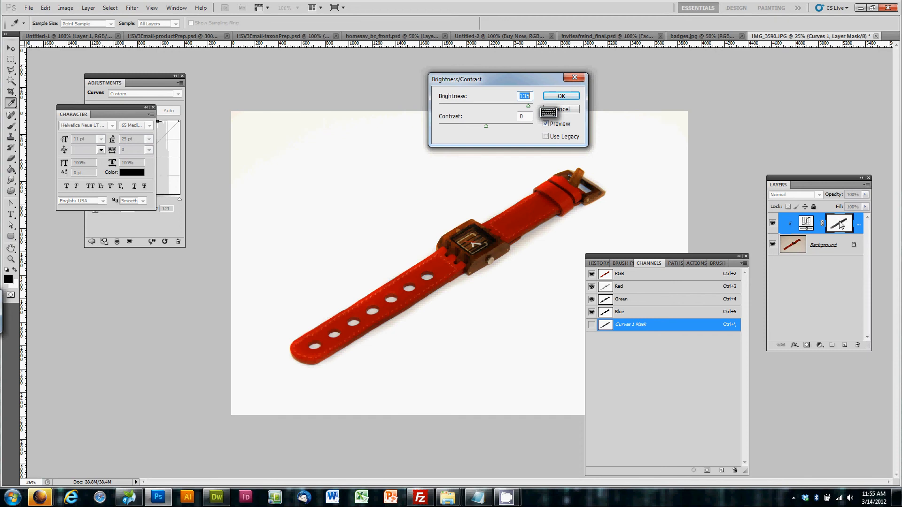
drag(485, 126, 467, 128)
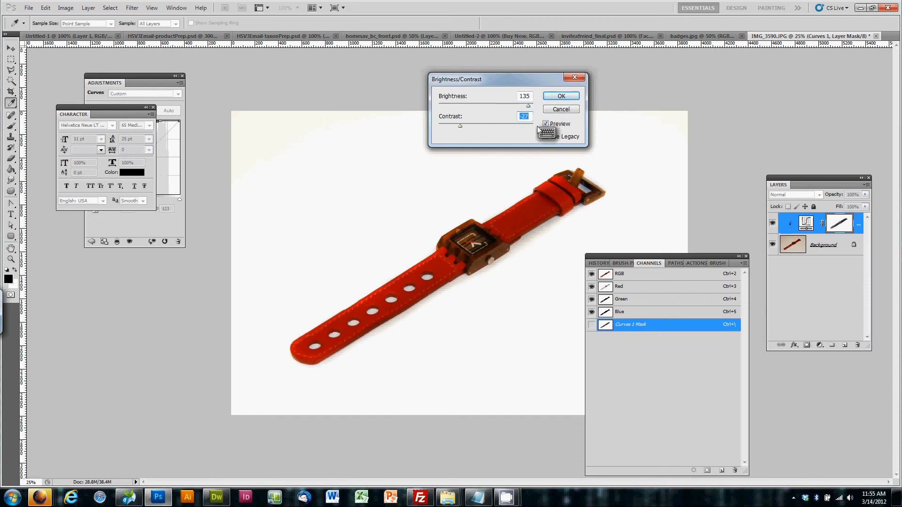
click(563, 97)
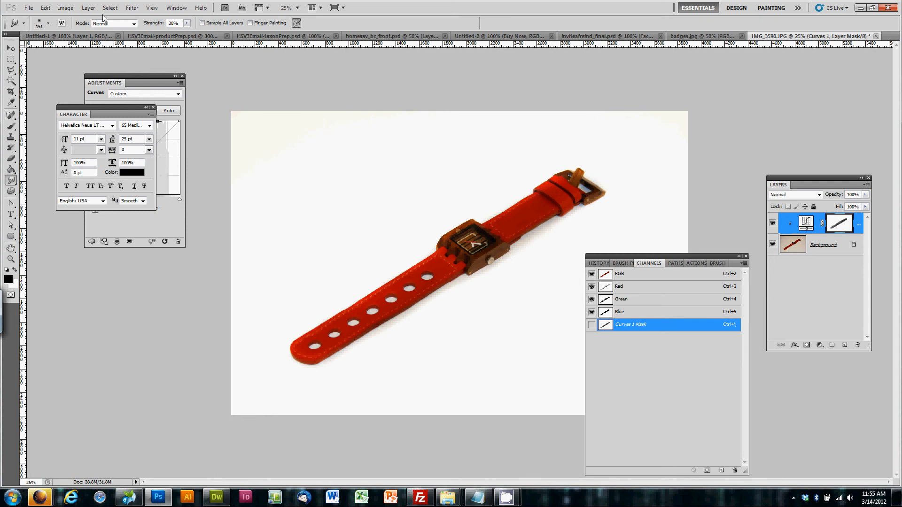
Apply Levels to the Curves mask, raising its black output level to lighten the masked watch.
click(65, 8)
mouse_move(162, 33)
click(197, 41)
mouse_move(650, 229)
mouse_down()
mouse_move(690, 230)
mouse_move(667, 230)
mouse_up()
drag(753, 83, 199, 117)
drag(112, 261, 144, 261)
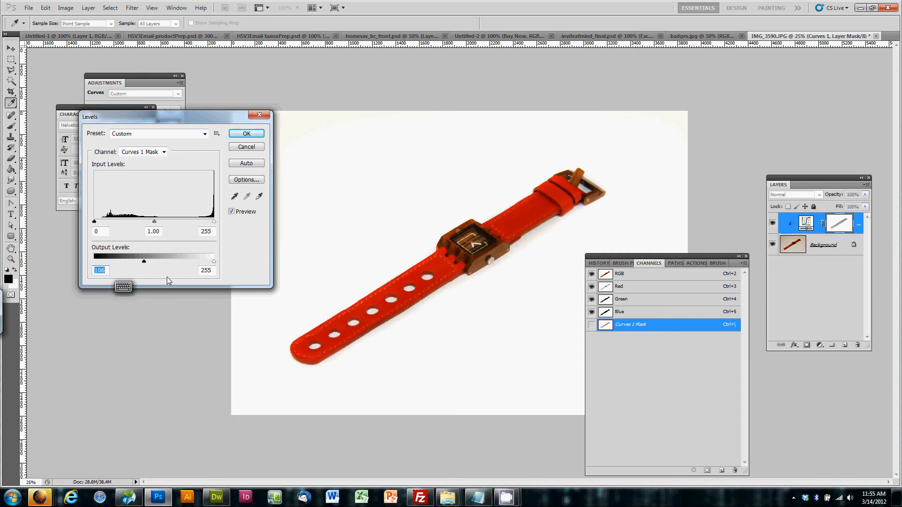
drag(144, 261, 133, 263)
click(247, 134)
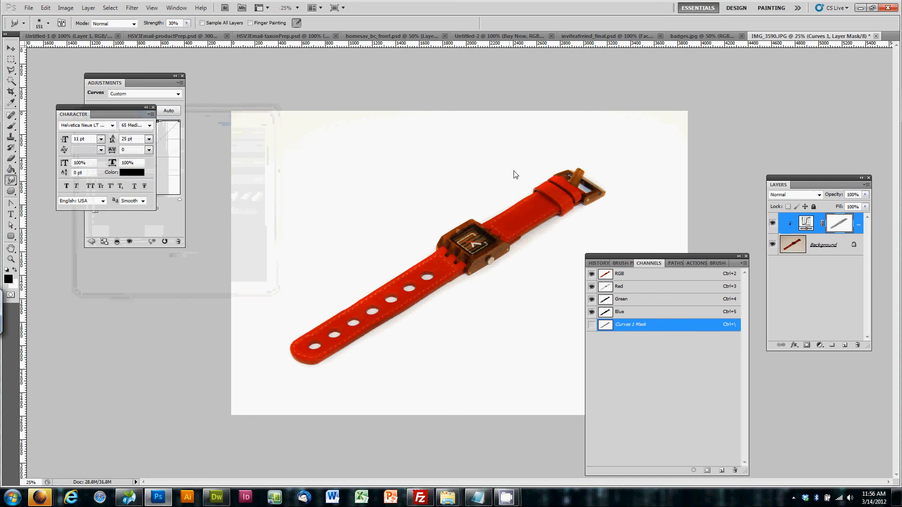
Examine the adjusted watch at 50% zoom, from the buckle to the end of the perforated strap.
key(ctrl+plus)
key(ctrl+plus)
drag(607, 119, 514, 170)
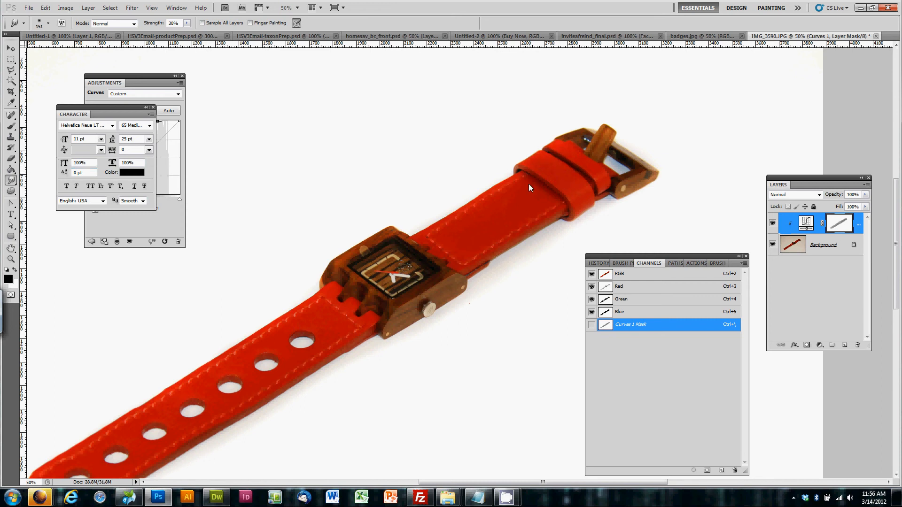
drag(385, 260, 528, 155)
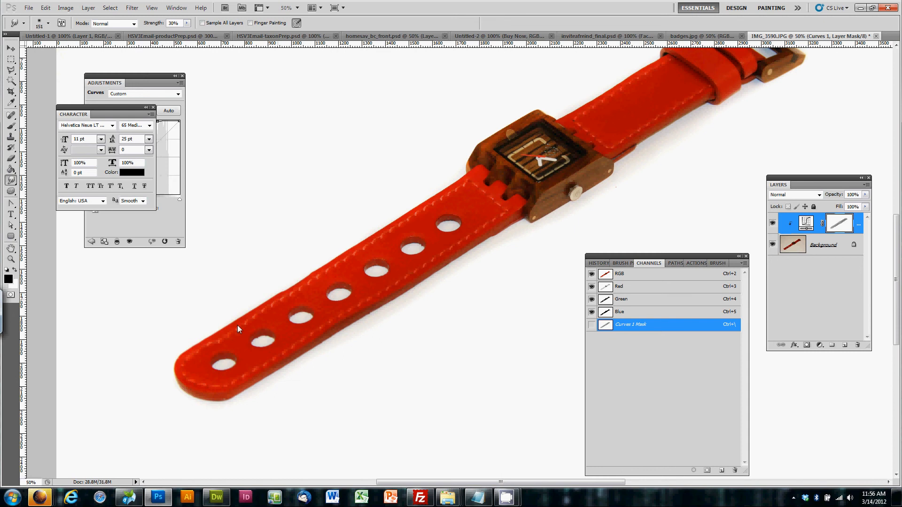
drag(548, 130, 445, 221)
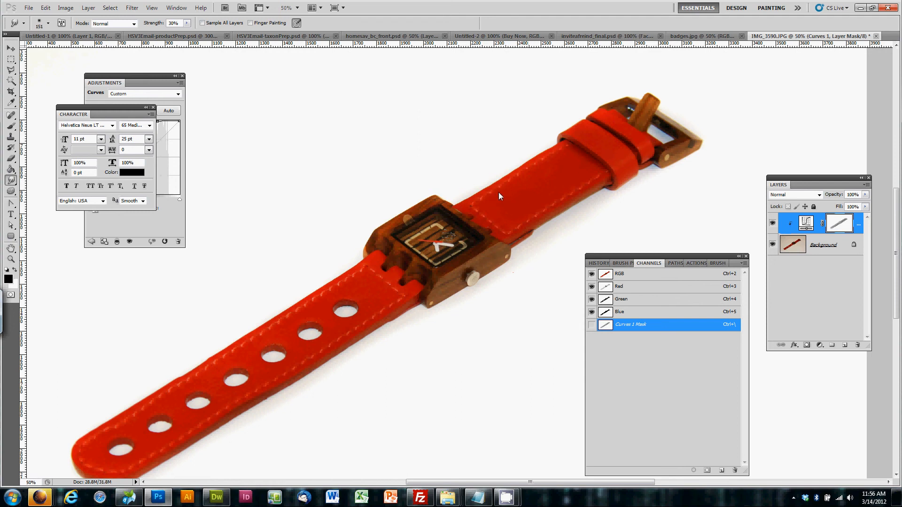
Take up the Brush tool with a smaller tip, 20% opacity and 20% flow.
click(11, 126)
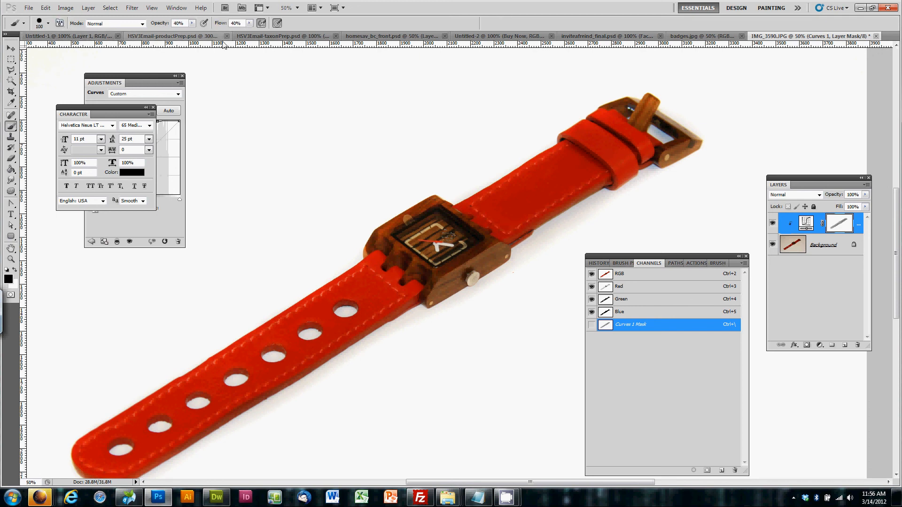
key([)
key([)
key(2)
key(shift+2)
Examine the shadow along the watch from buckle to strap end, and compare how it looks across the whole photo.
drag(568, 175, 459, 123)
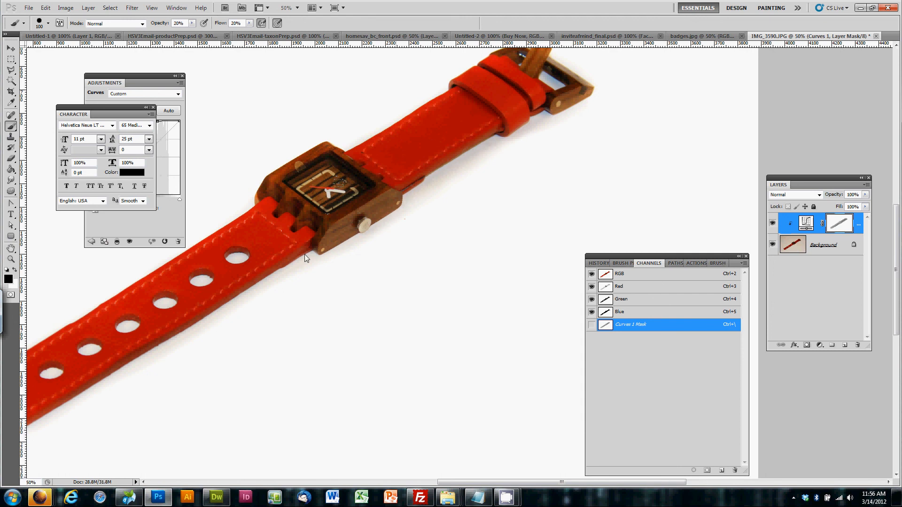
drag(276, 278, 491, 193)
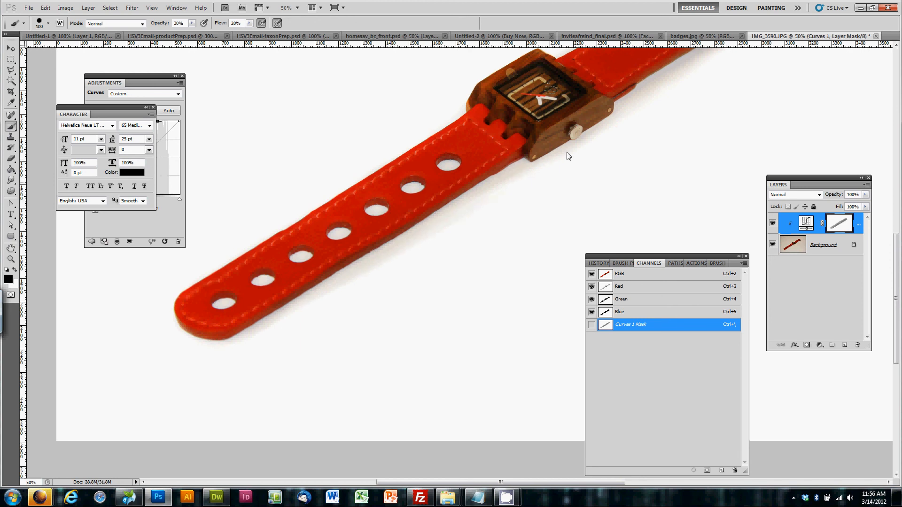
drag(642, 86, 502, 190)
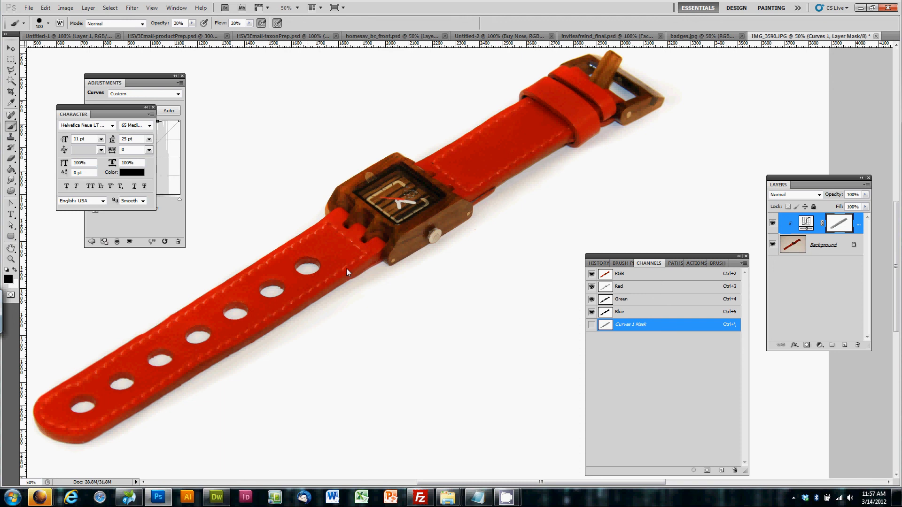
drag(308, 292, 427, 217)
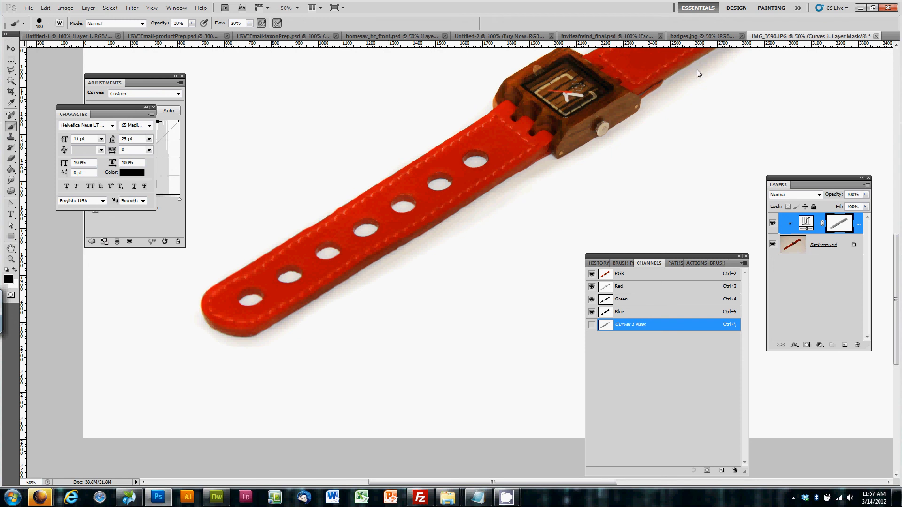
key(ctrl+minus)
key(ctrl+minus)
key(ctrl+minus)
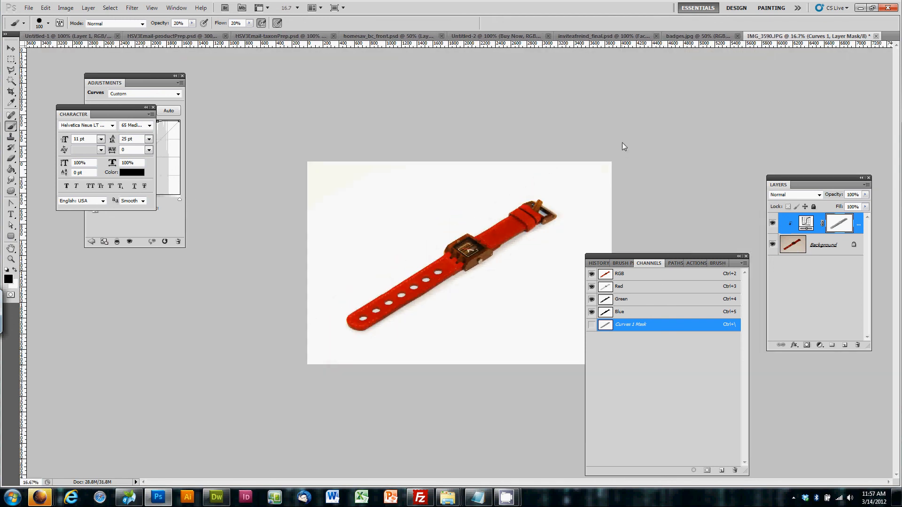
key(ctrl+plus)
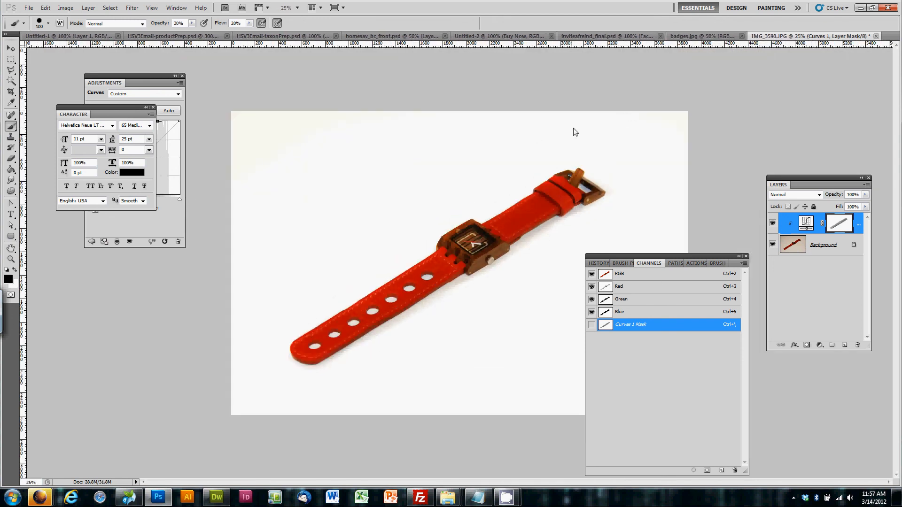
key(ctrl+plus)
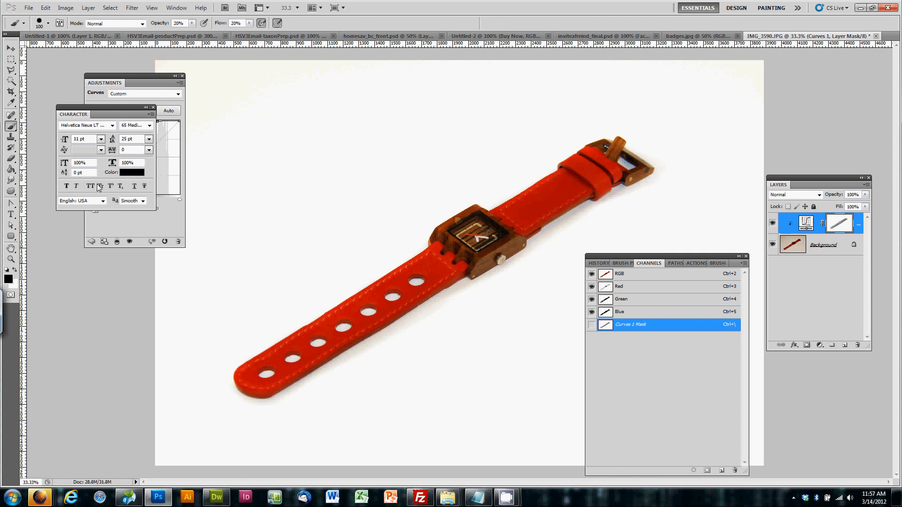
Smudge the Curves mask at 100% strength along the shadow beneath the perforated strap.
click(11, 180)
click(50, 196)
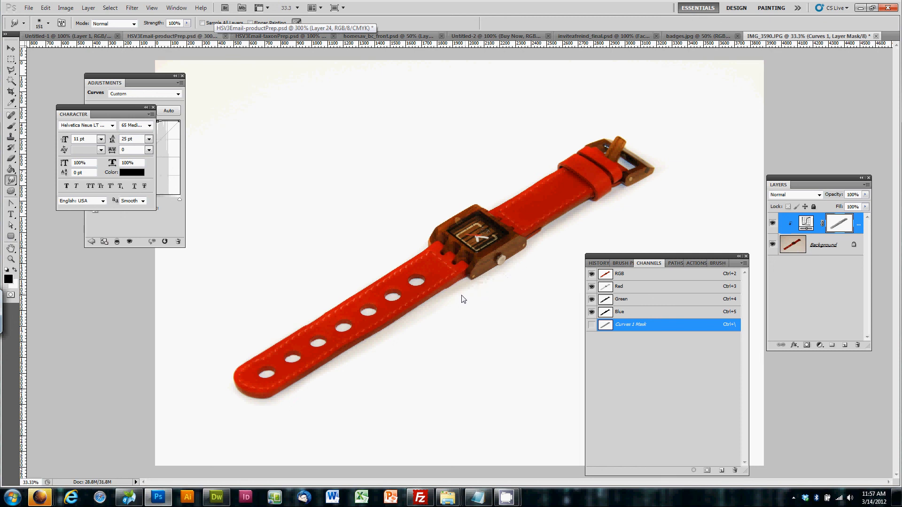
drag(389, 338, 257, 410)
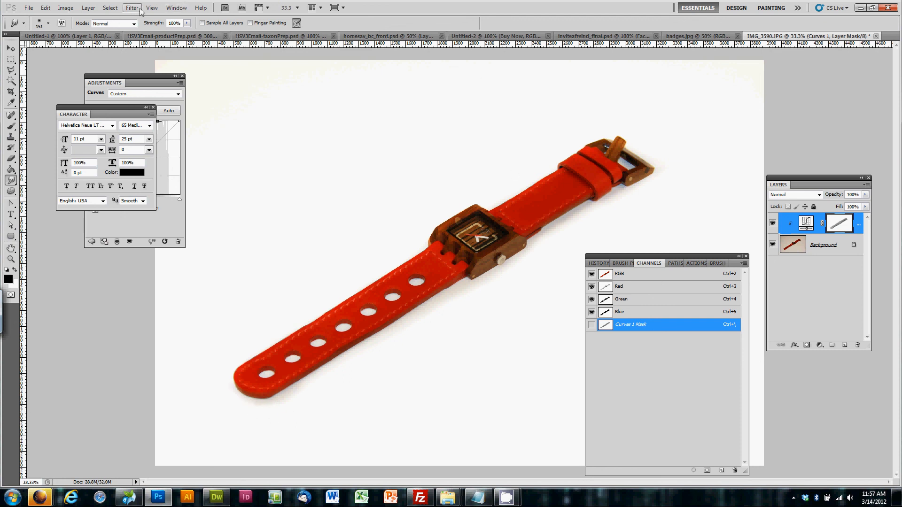
Show the Smudge tool's brush settings and close their floating group to clear the canvas.
click(169, 8)
click(212, 80)
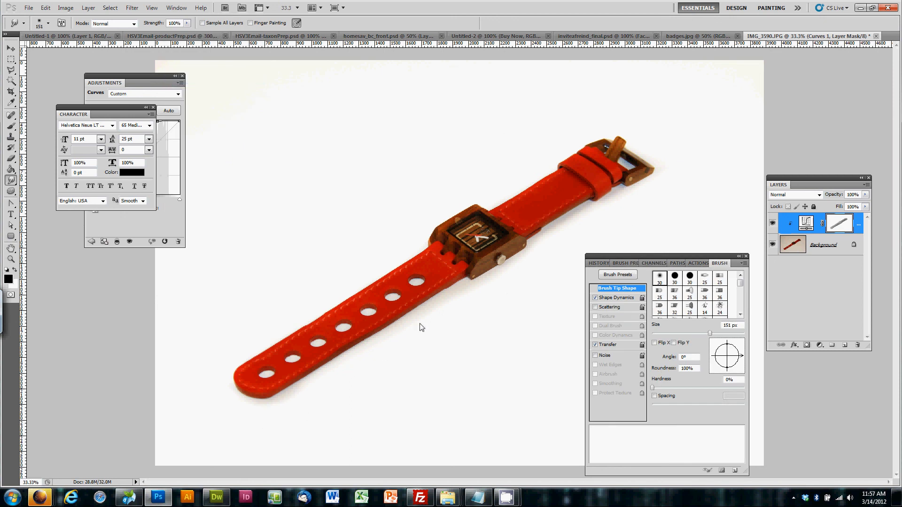
click(746, 257)
Compare the photo without and with the Curves adjustment and check the result at reduced size.
click(773, 224)
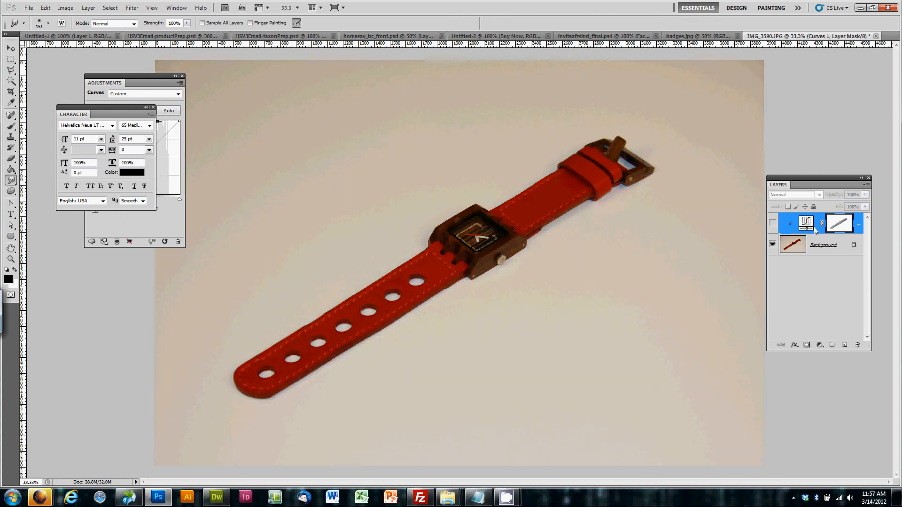
click(773, 223)
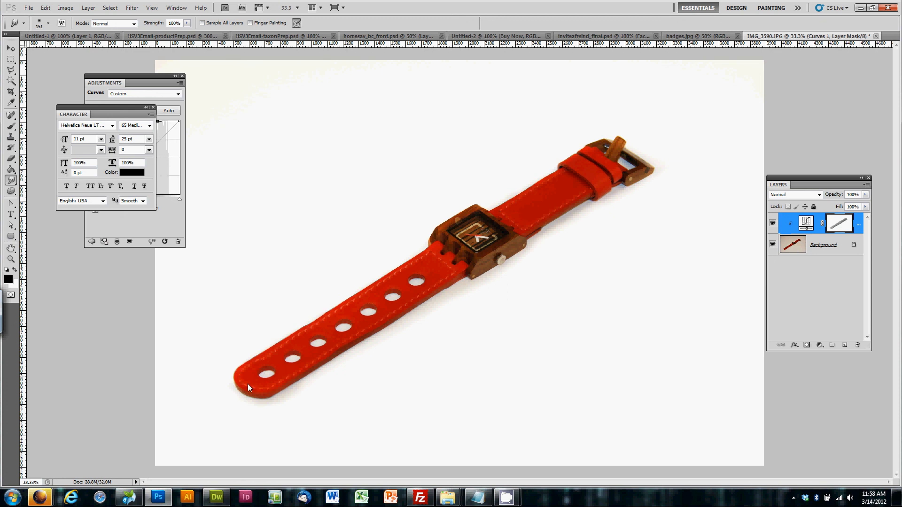
key(ctrl+minus)
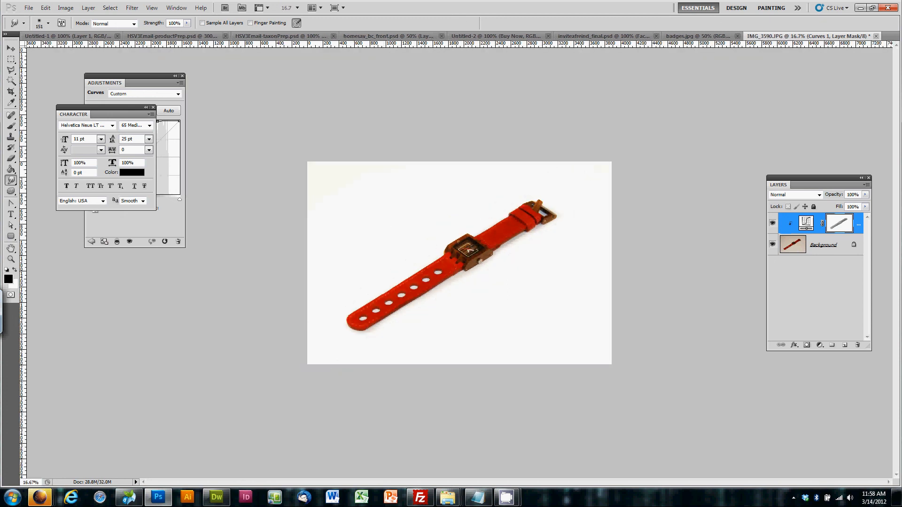
key(ctrl+plus)
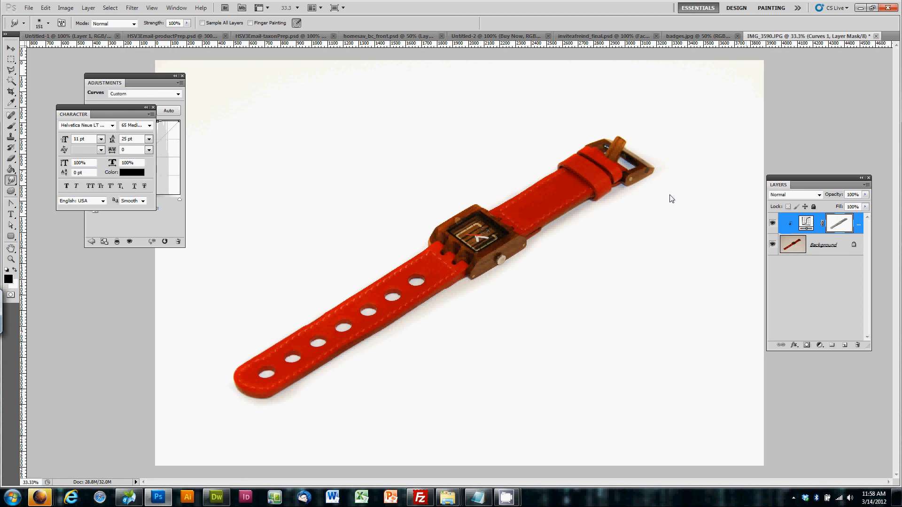
click(132, 7)
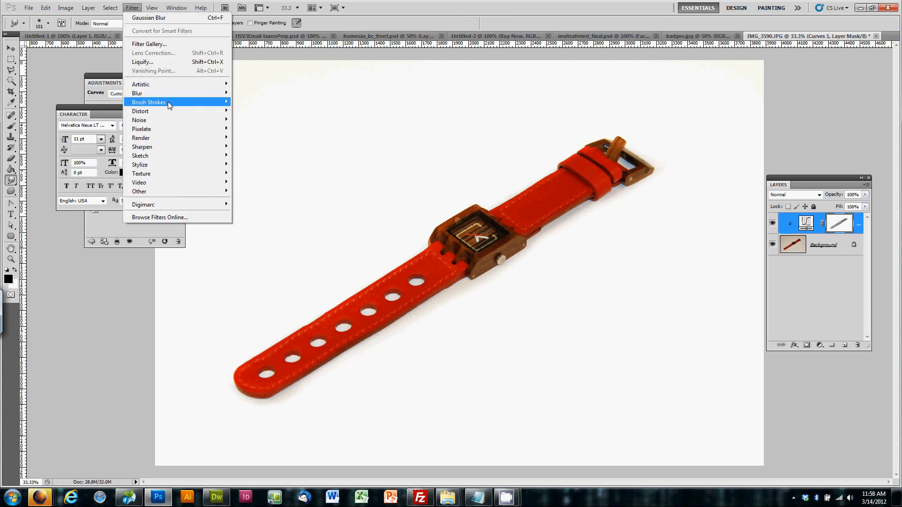
mouse_move(170, 93)
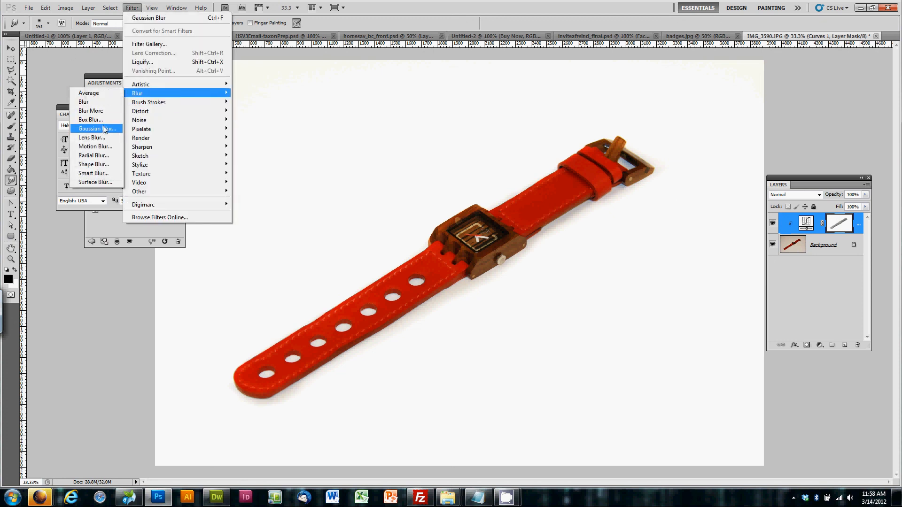
click(846, 115)
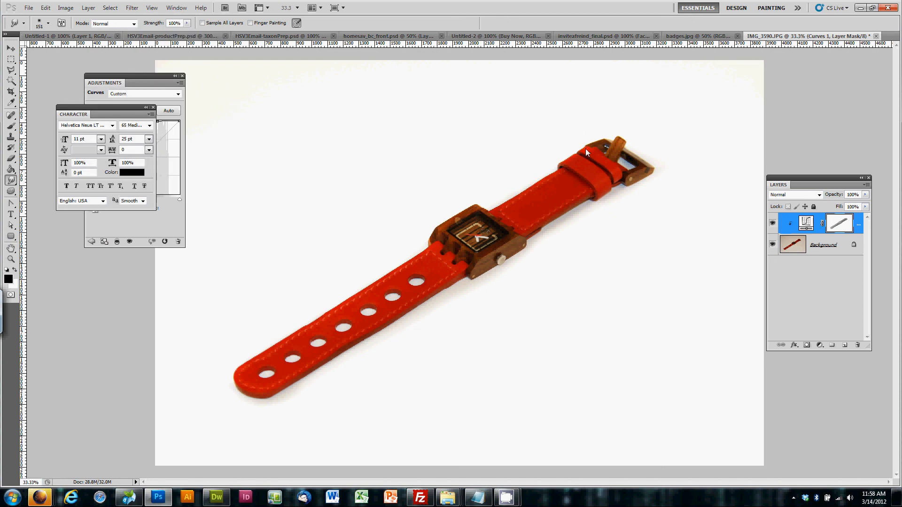
Lower the Curves layer's opacity to 68% and duplicate the layer together with its mask.
click(865, 194)
drag(857, 204, 851, 208)
click(836, 296)
drag(794, 230, 845, 345)
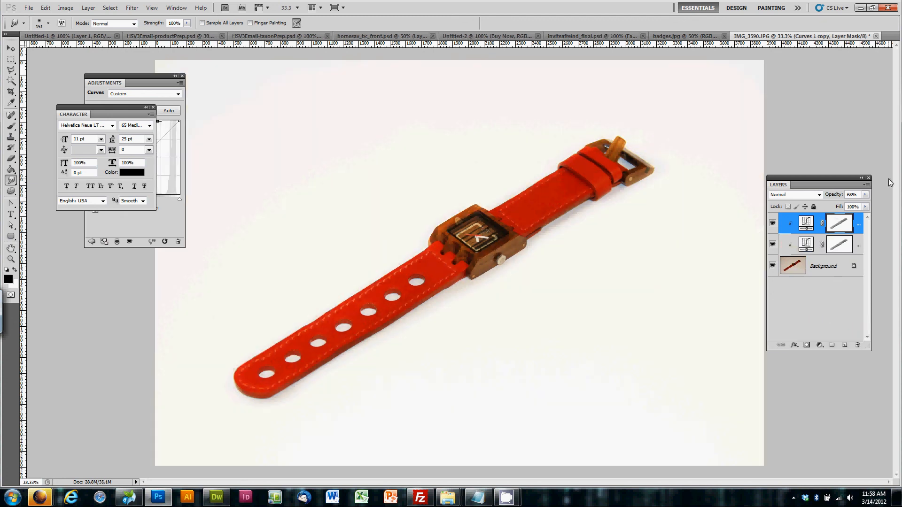
Raise the opacity of the duplicated Curves layer to strengthen the whitening.
click(865, 194)
drag(853, 204, 859, 202)
Hide the duplicated Curves layer and set the original Curves layer's opacity to 87%, leaving no layer selected.
click(785, 249)
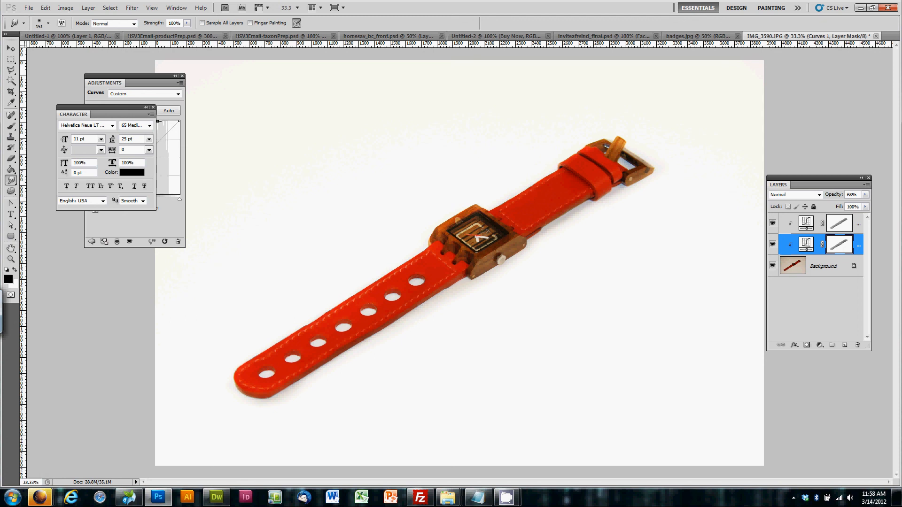
click(774, 227)
click(806, 244)
click(865, 194)
drag(862, 208, 860, 205)
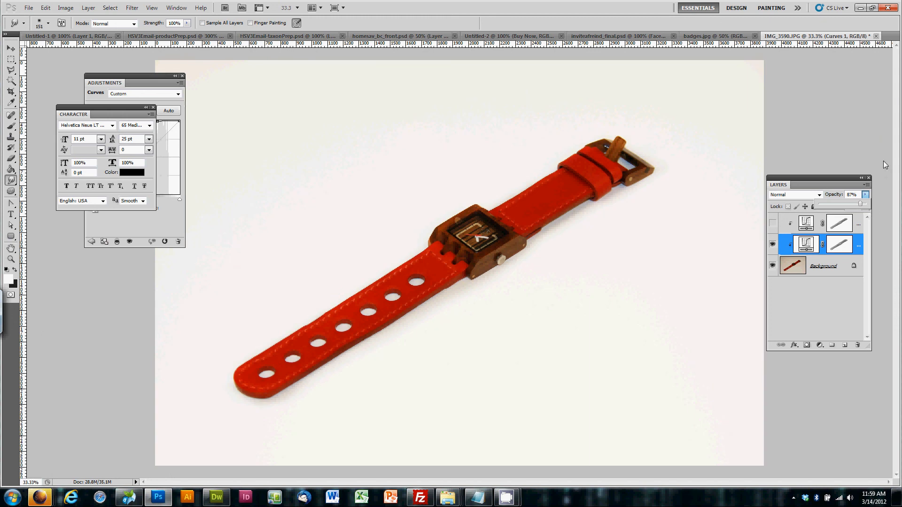
click(855, 282)
click(847, 316)
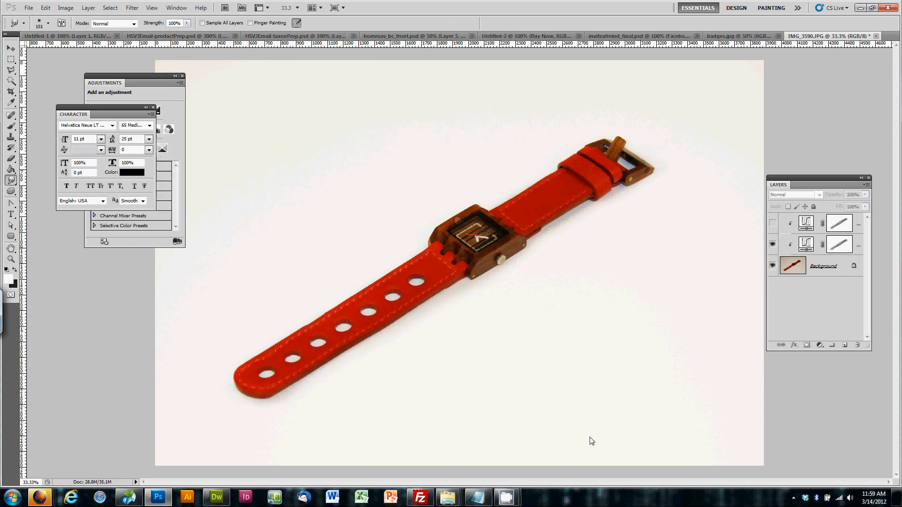
mouse_move(507, 497)
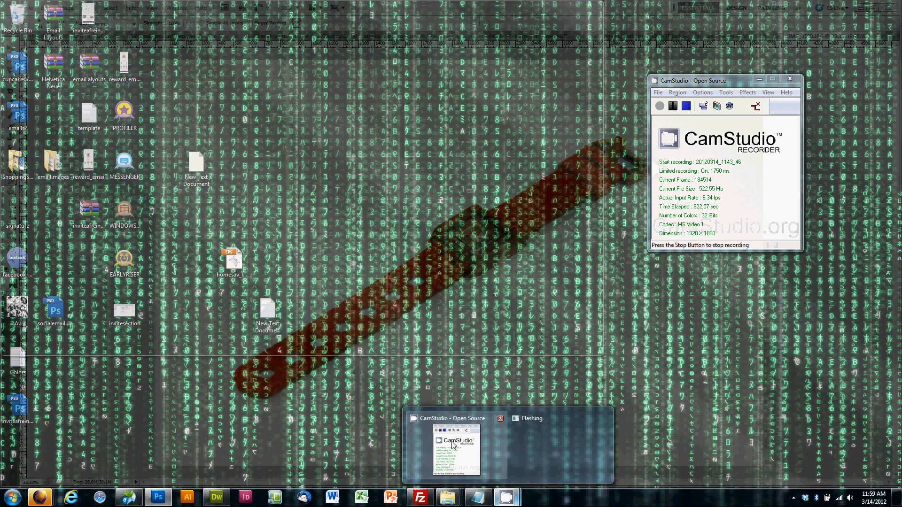